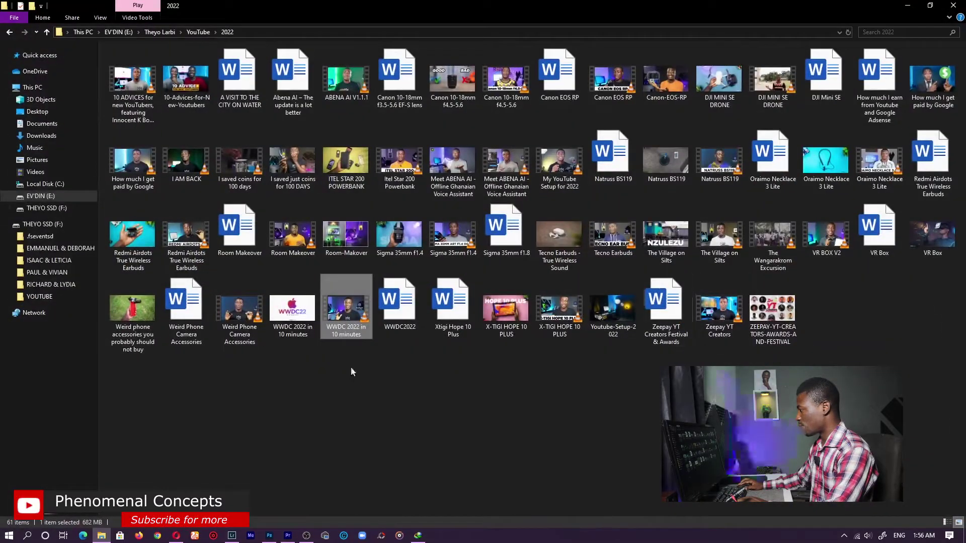
- Import the WWDC 2022 in 10 minutes video and build a sequence from it on the Timeline
drag(345, 309, 830, 183)
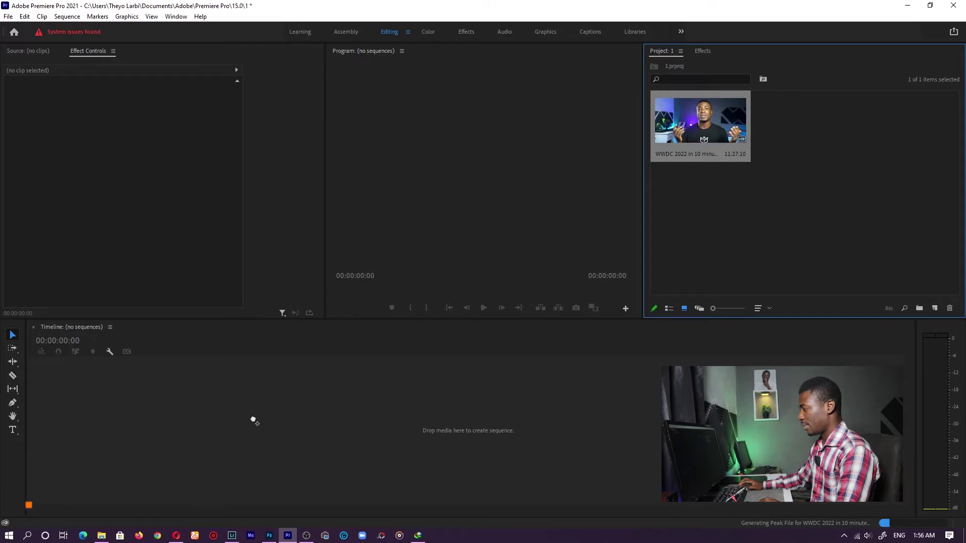
drag(700, 121, 237, 393)
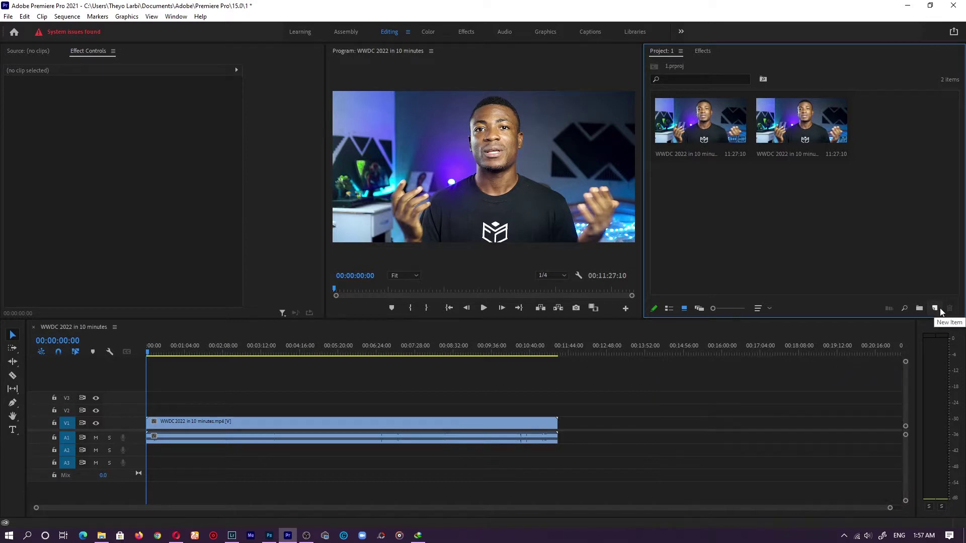
- Create a Black Video clip and place it on V2 above the footage at the start
click(935, 308)
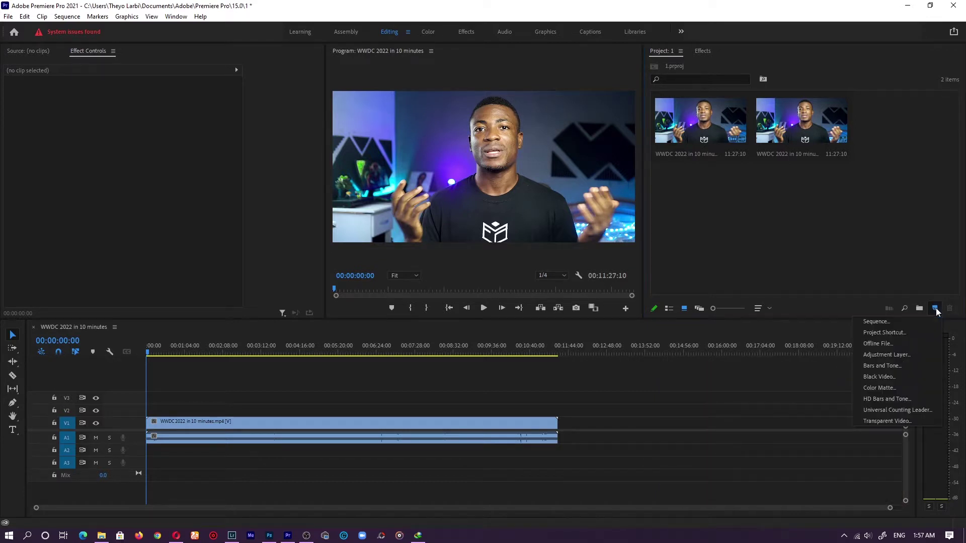
click(885, 377)
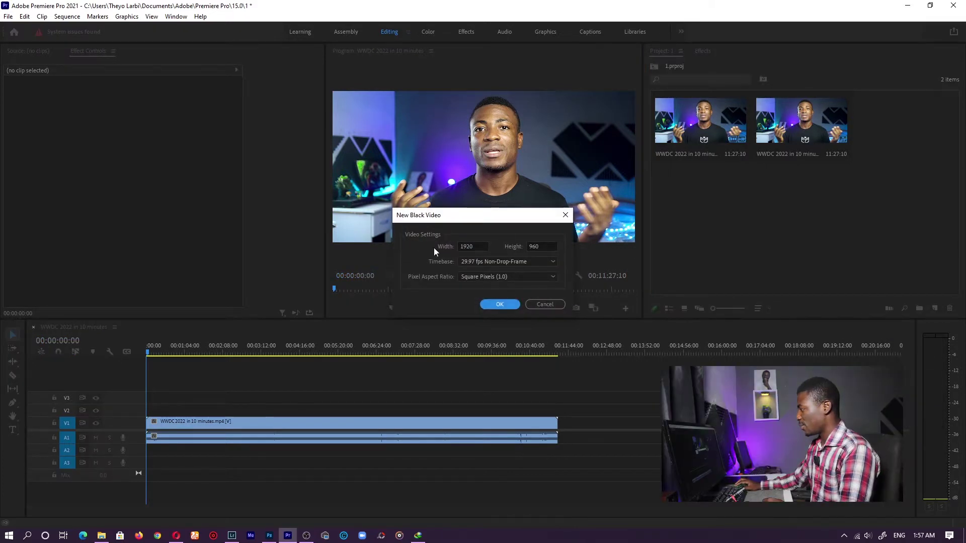
click(499, 305)
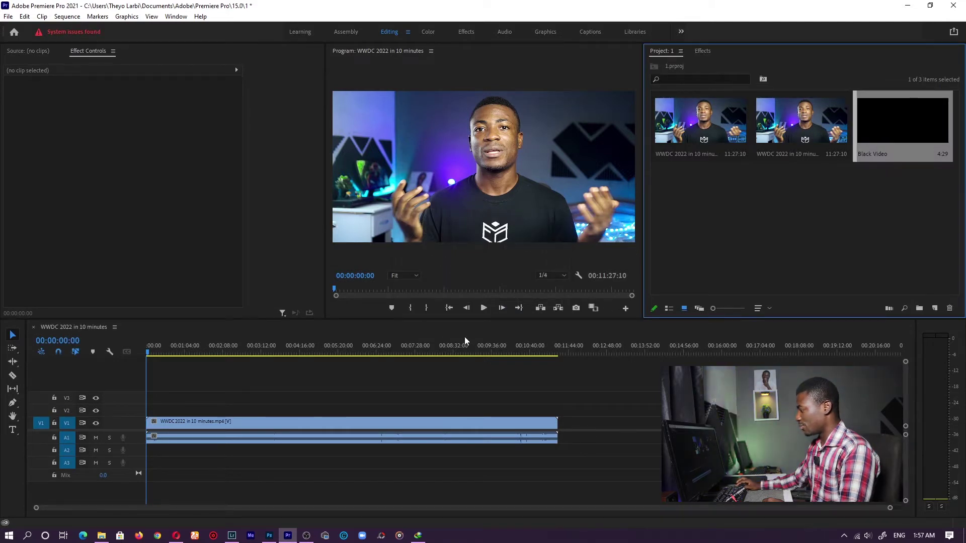
drag(465, 341, 220, 402)
drag(148, 408, 558, 407)
- Skim the sequence toward one minute, mute the computer's sound, and hide the V2 track
drag(151, 352, 173, 352)
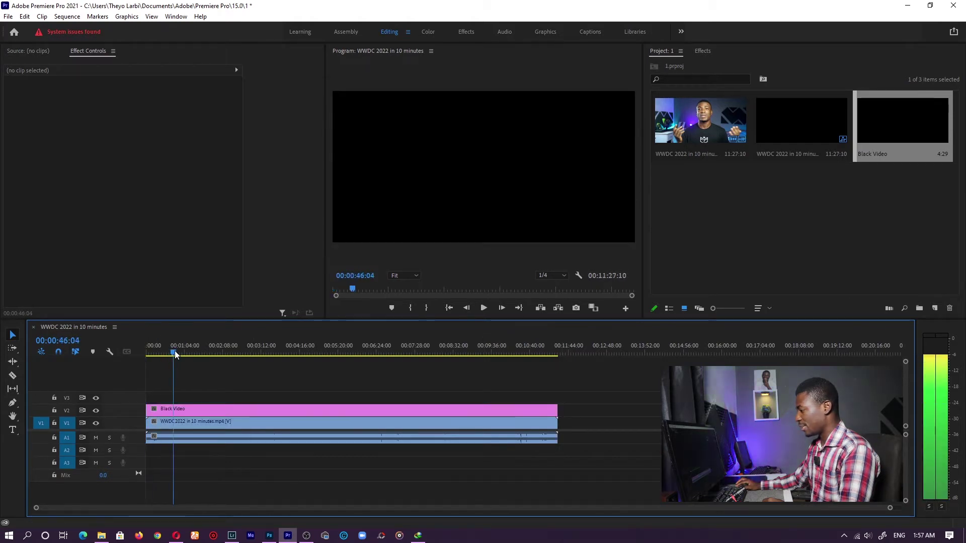
click(863, 534)
click(801, 515)
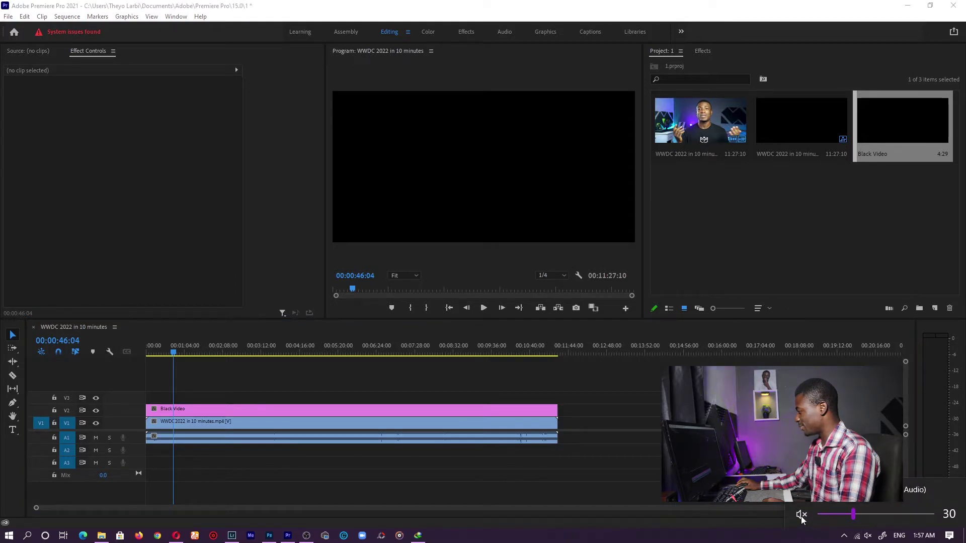
drag(175, 354, 143, 354)
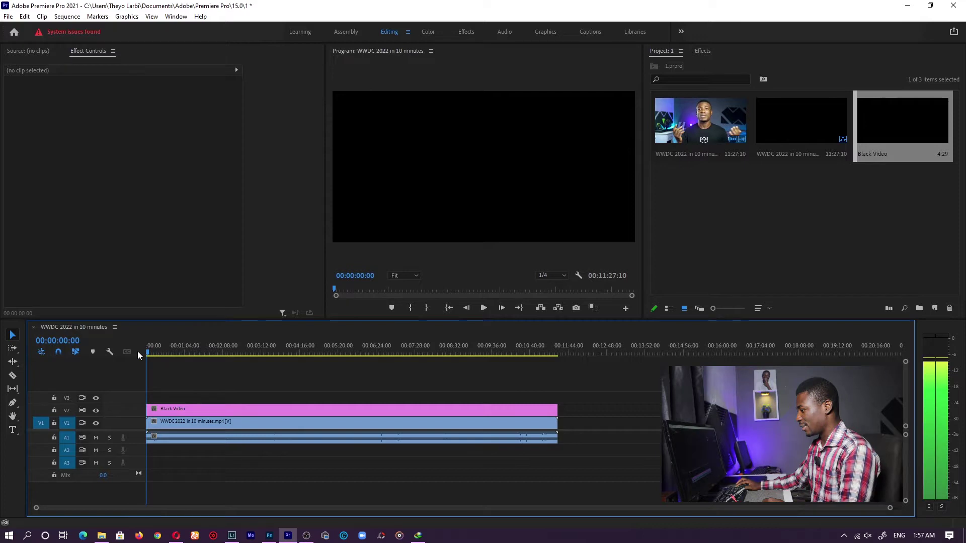
click(96, 411)
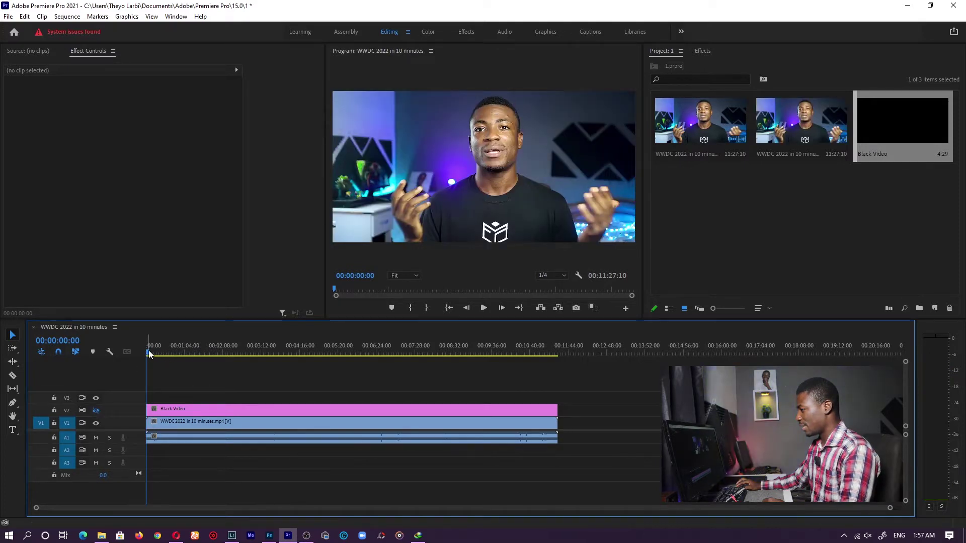
mouse_move(148, 354)
mouse_down()
mouse_move(189, 352)
mouse_move(164, 352)
mouse_up()
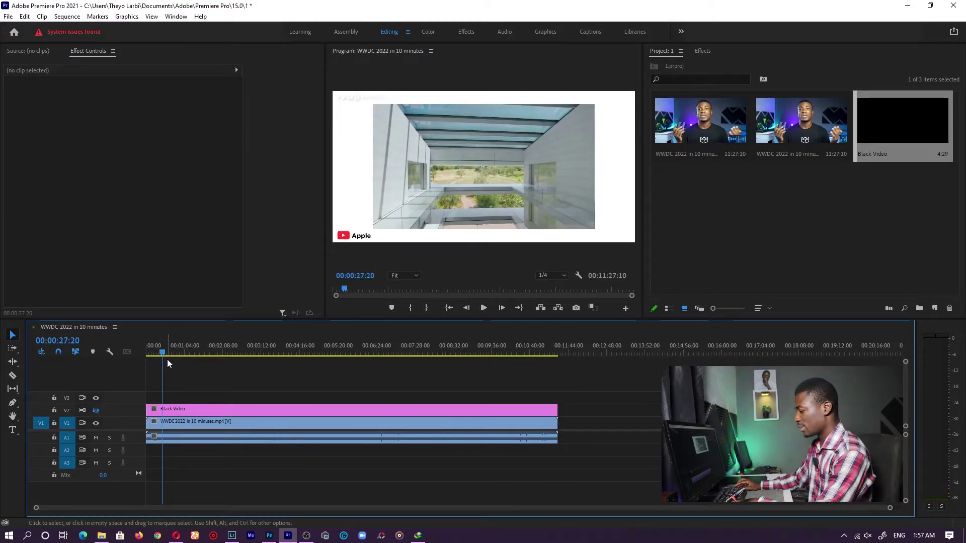
- Trim both tracks to end at 27:20, zoom in, re-show V2, and select the Black Video clip
key(w)
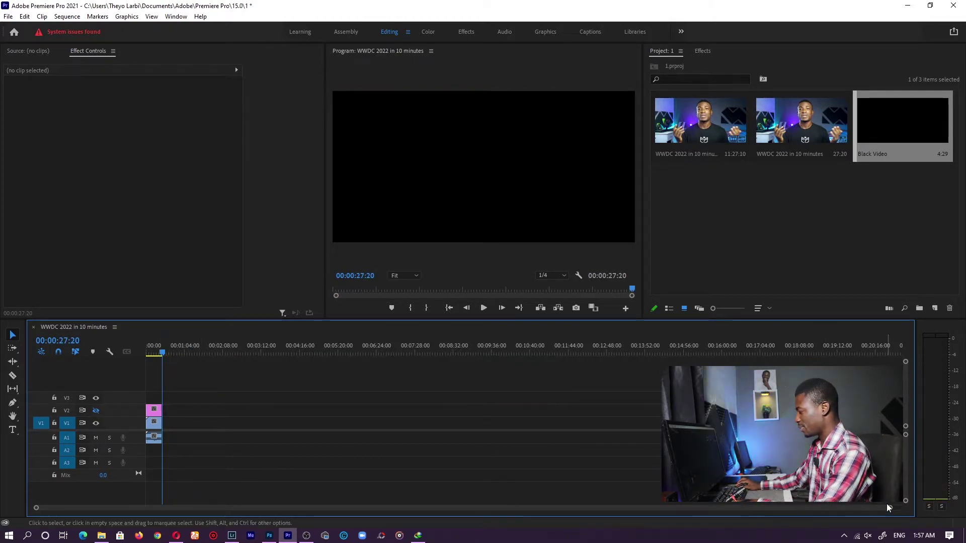
key(=)
key(=)
key(=)
key(=)
key(=)
key(=)
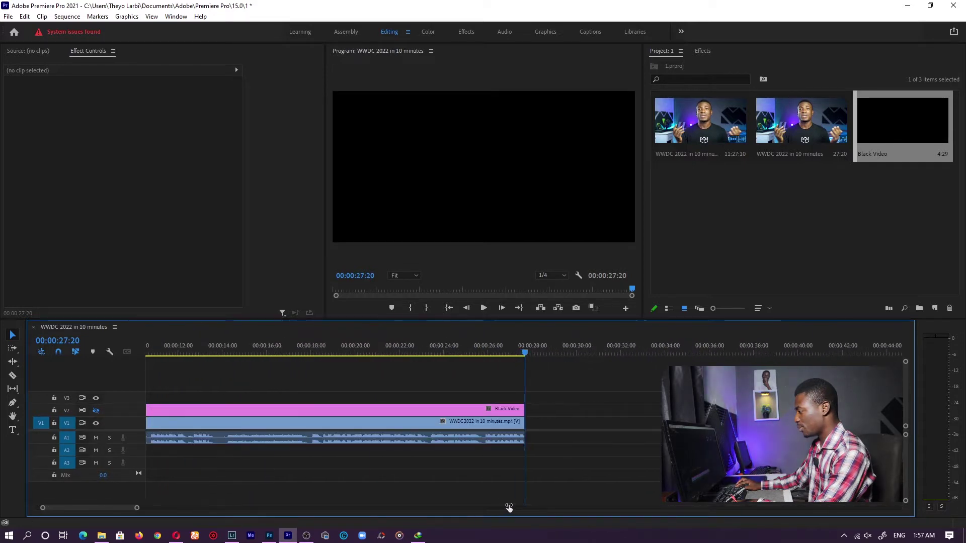
click(447, 306)
click(96, 411)
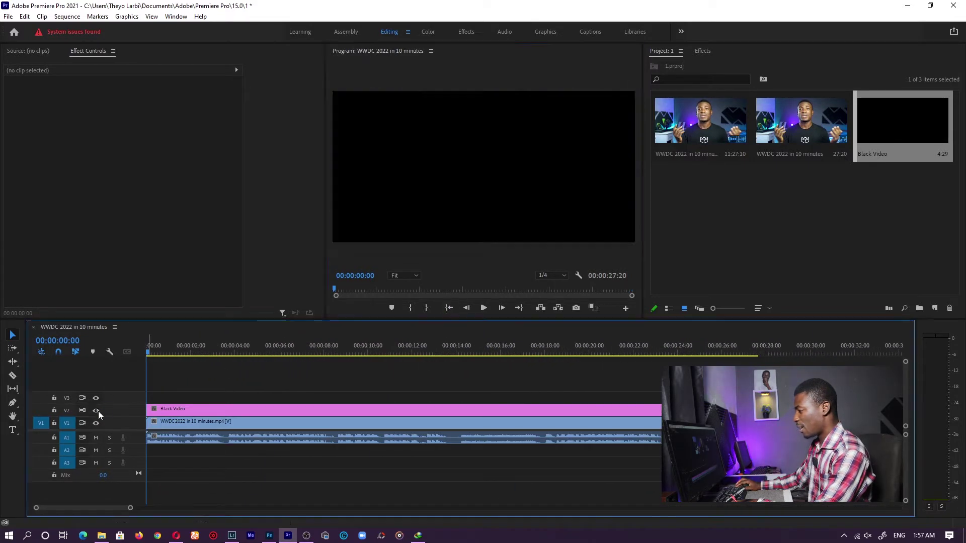
click(245, 350)
click(296, 410)
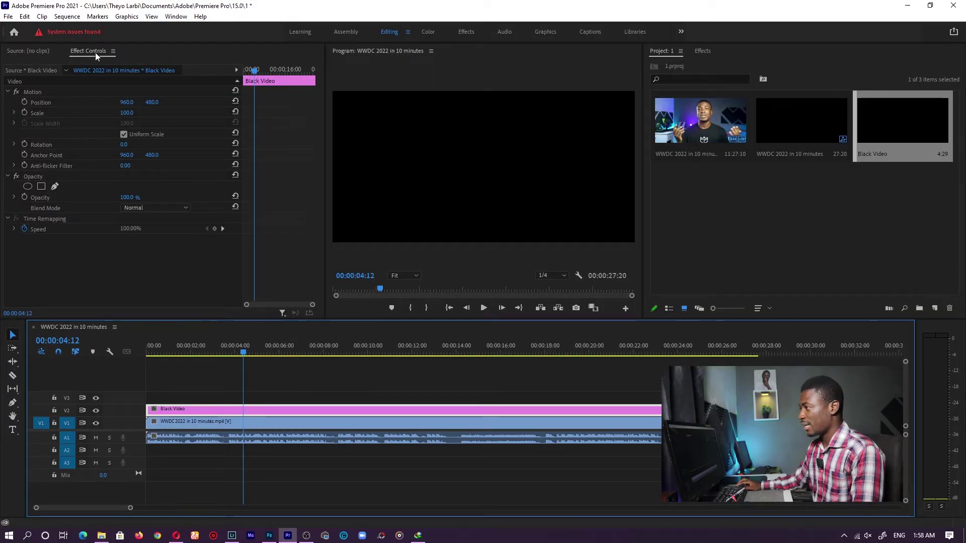
click(182, 18)
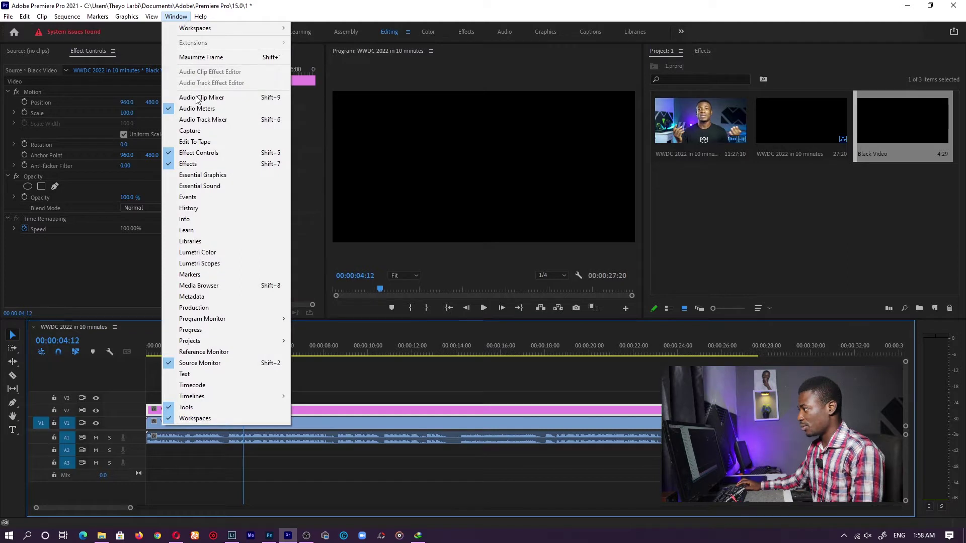
click(234, 153)
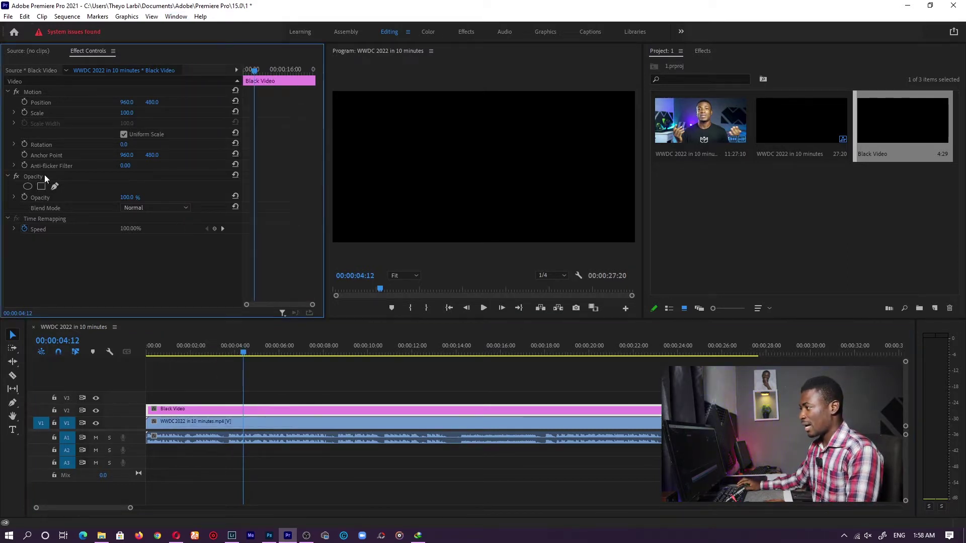
click(35, 176)
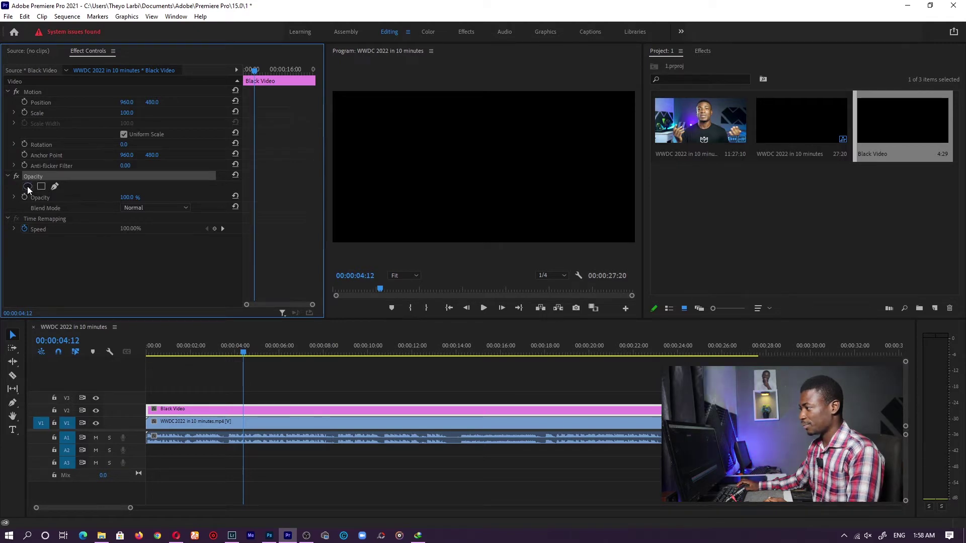
click(28, 187)
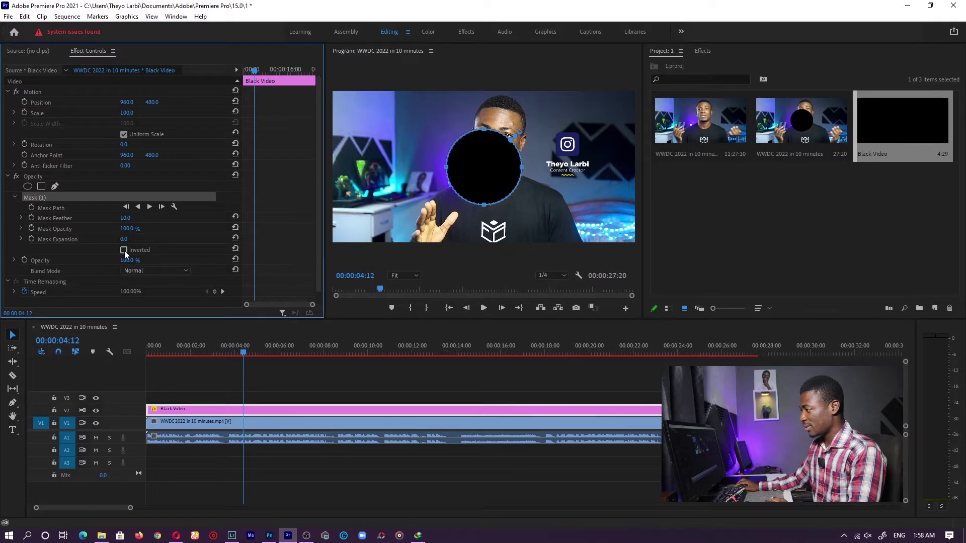
- Invert the Black Video's ellipse opacity mask, enlarge the circle, and move it to the frame's left
click(124, 250)
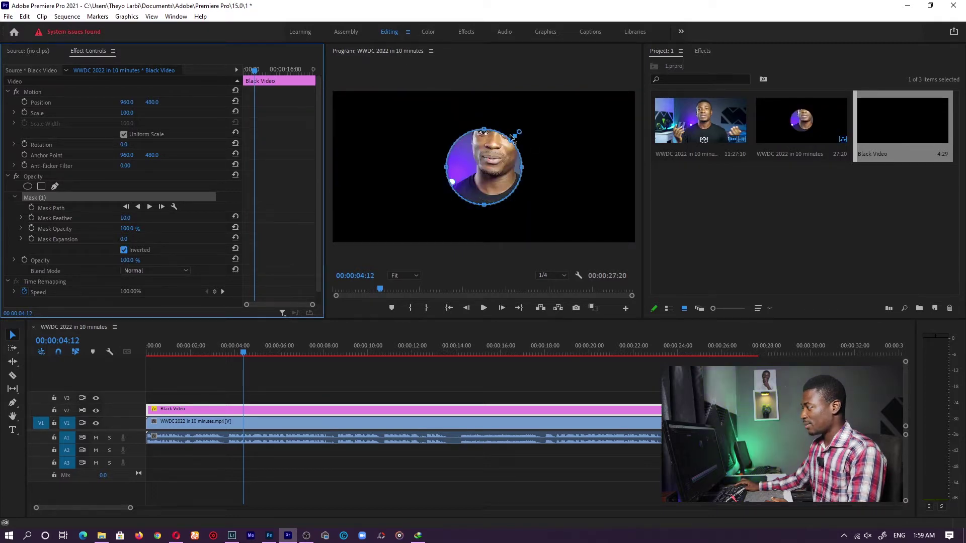
mouse_move(484, 133)
mouse_down()
mouse_move(485, 109)
mouse_move(486, 119)
mouse_up()
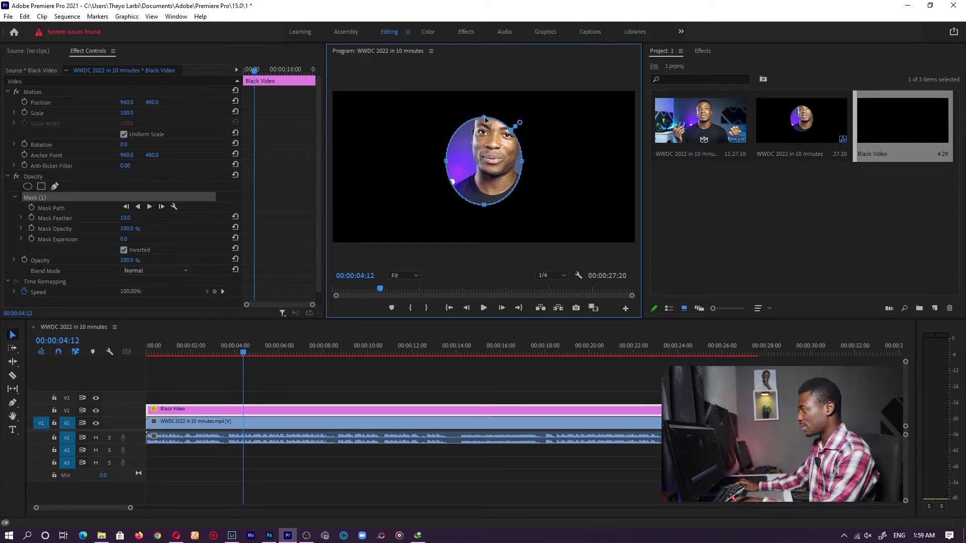
key(ctrl+z)
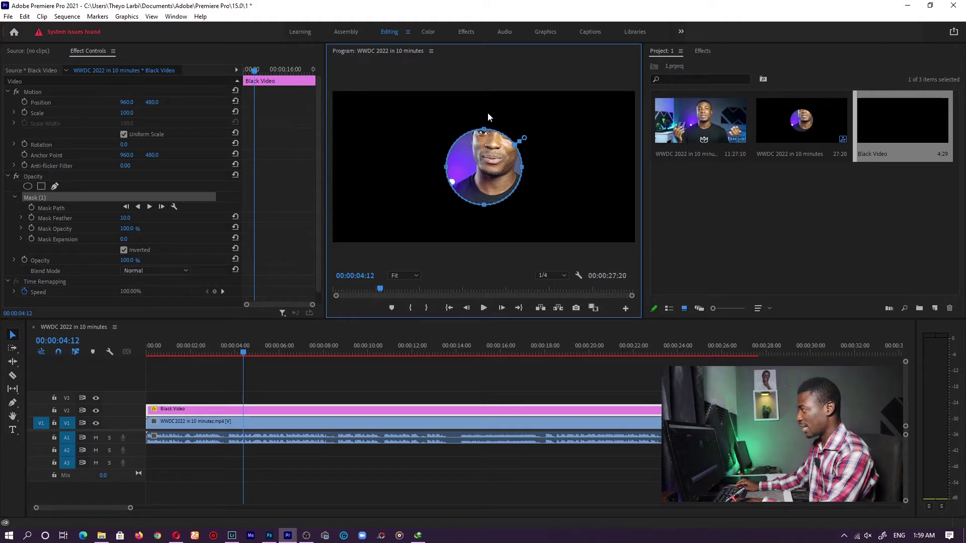
drag(484, 131, 487, 117)
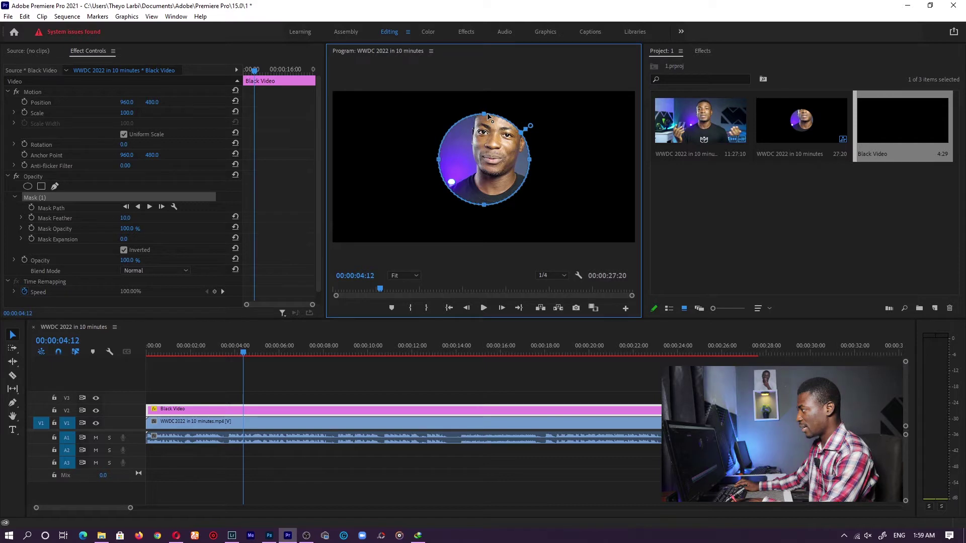
drag(484, 115, 495, 92)
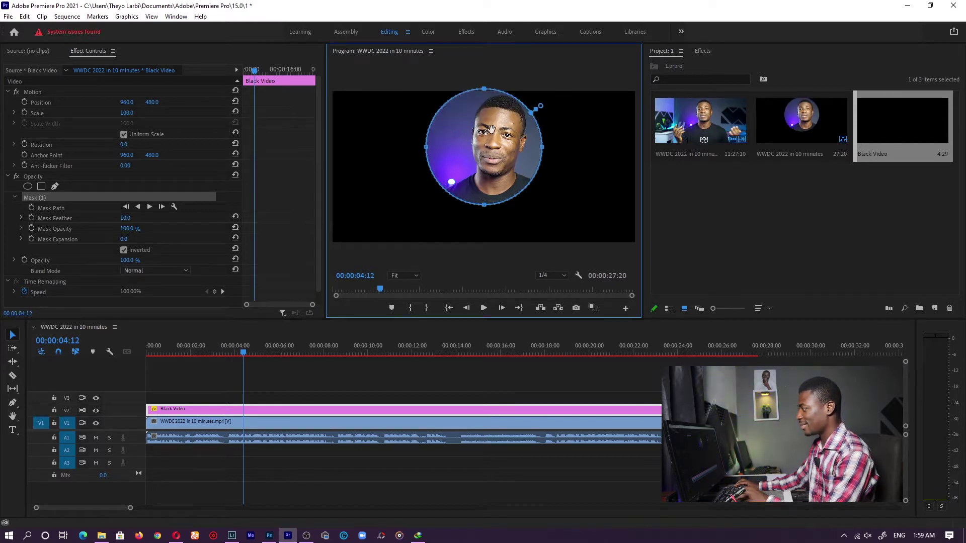
drag(485, 137, 422, 149)
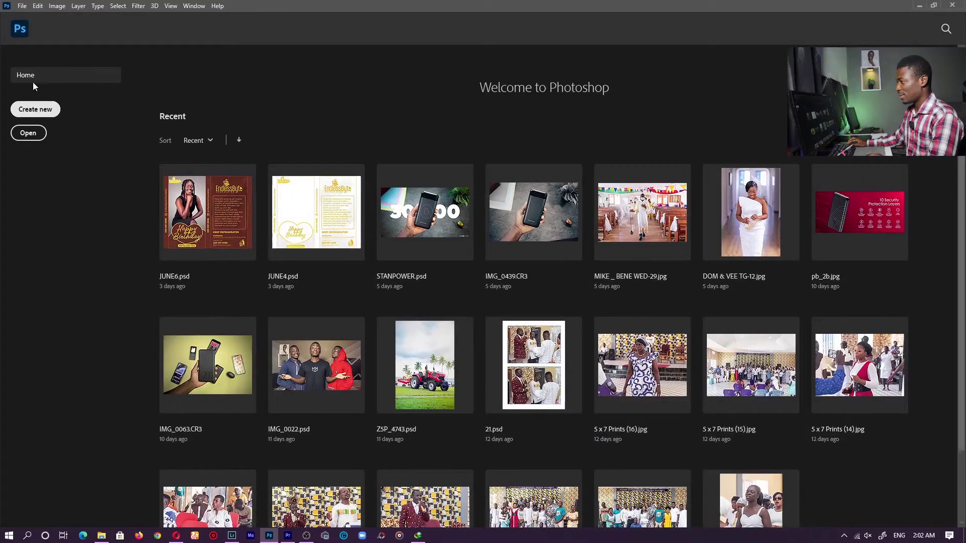
- Create a new Film & Video HDTV 1080p document at 1920×1080
click(35, 109)
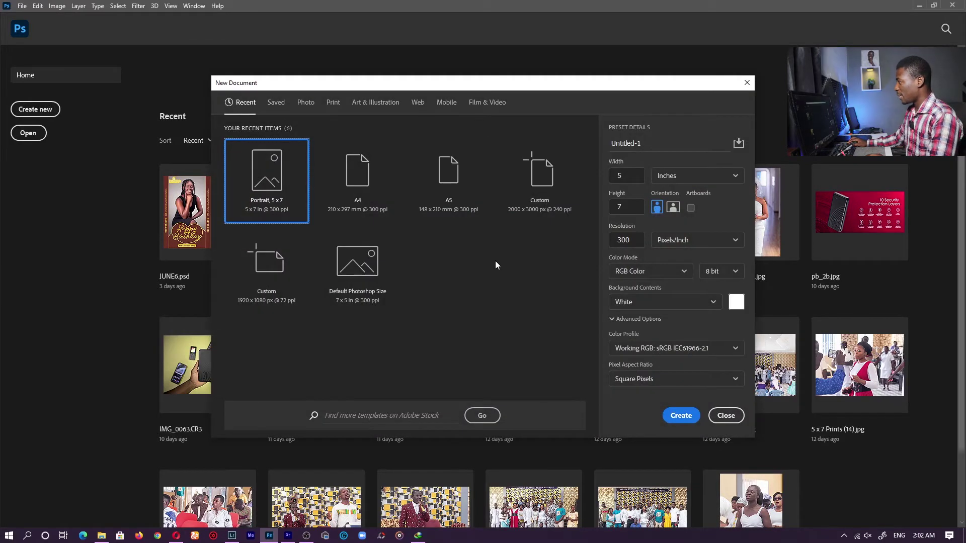
click(487, 103)
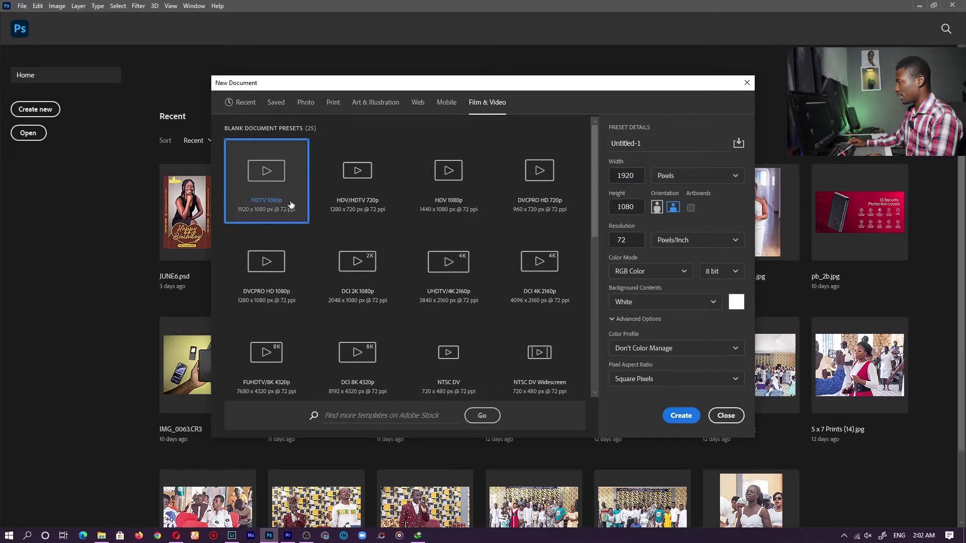
click(679, 416)
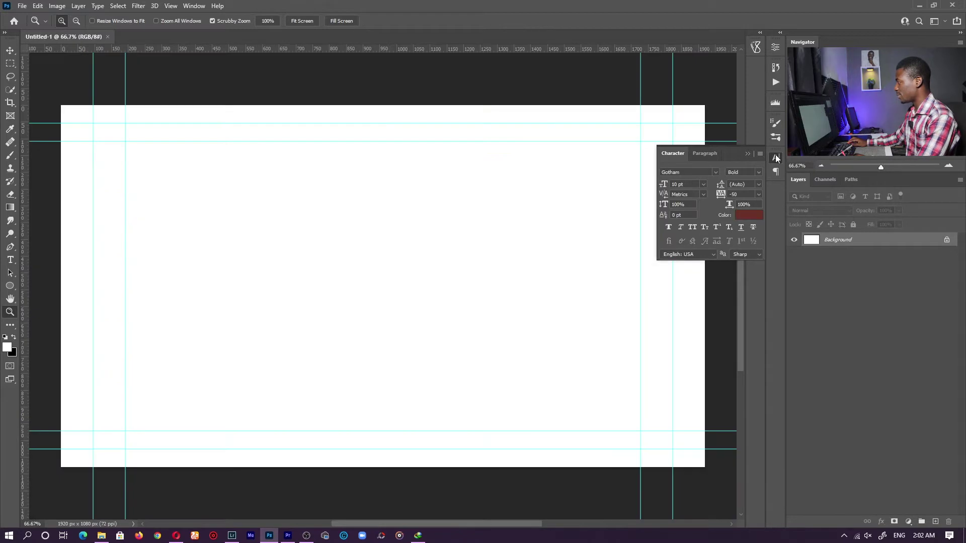
click(774, 157)
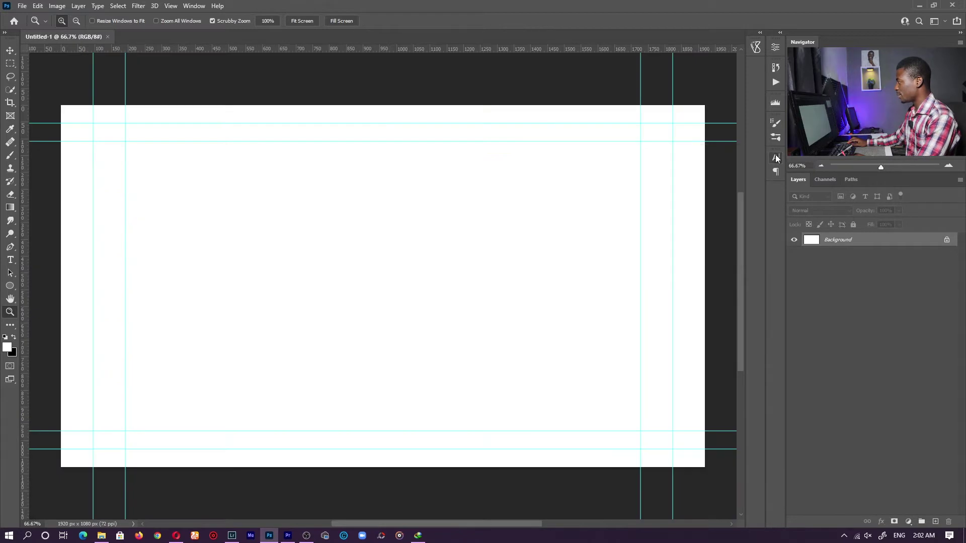
- Add a Solid Color fill layer with hex colour 000000
click(908, 524)
click(908, 523)
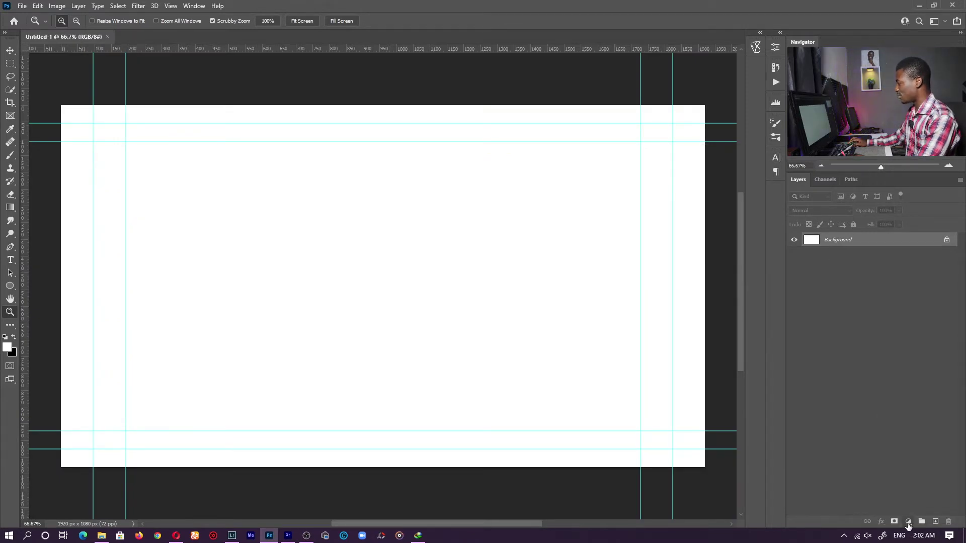
click(909, 523)
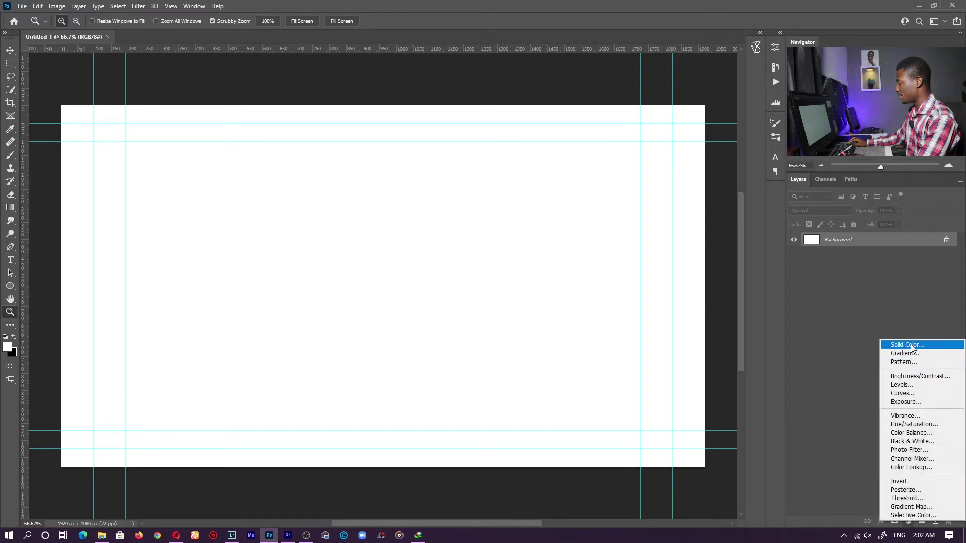
click(898, 341)
text(000000)
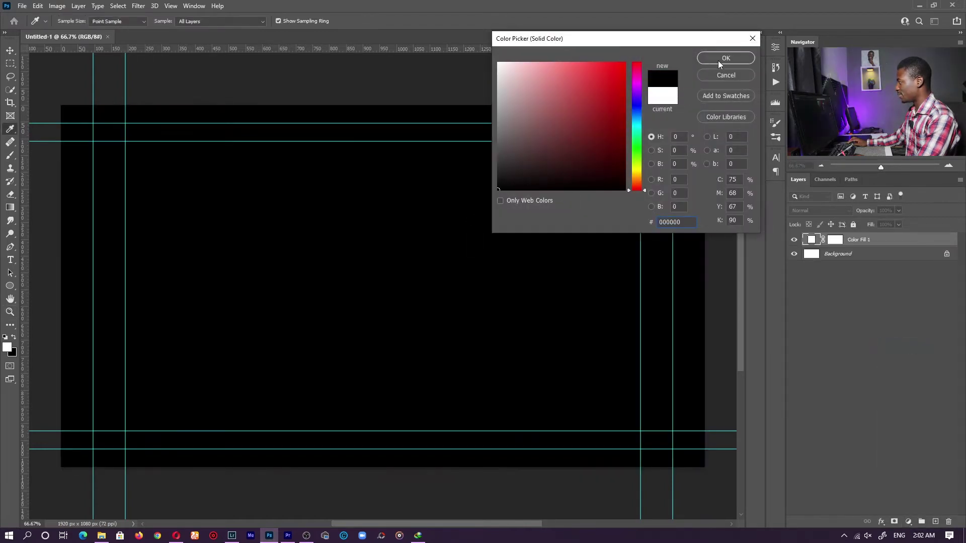
click(719, 59)
- Draw a circular Elliptical Marquee selection on the left side of the canvas
key(z)
key(m)
right_click(12, 62)
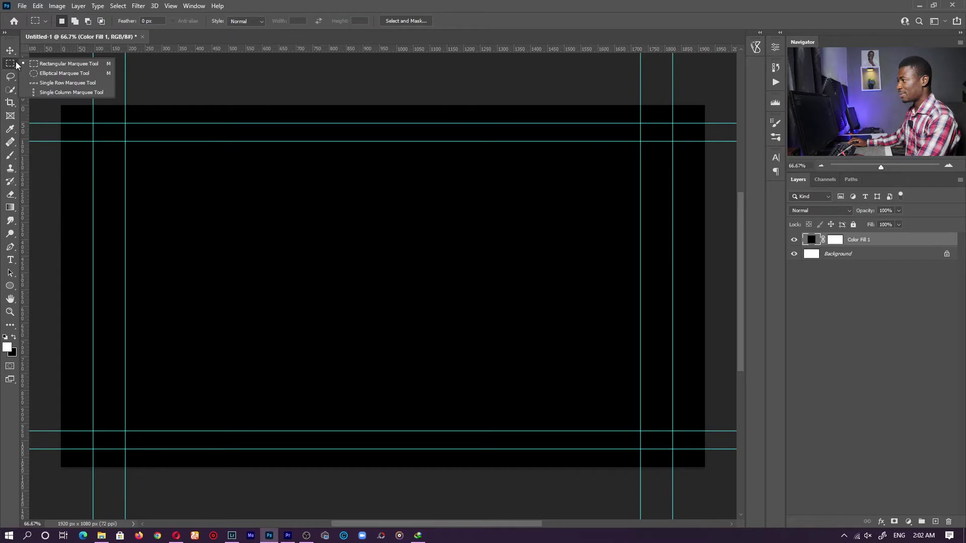
click(81, 73)
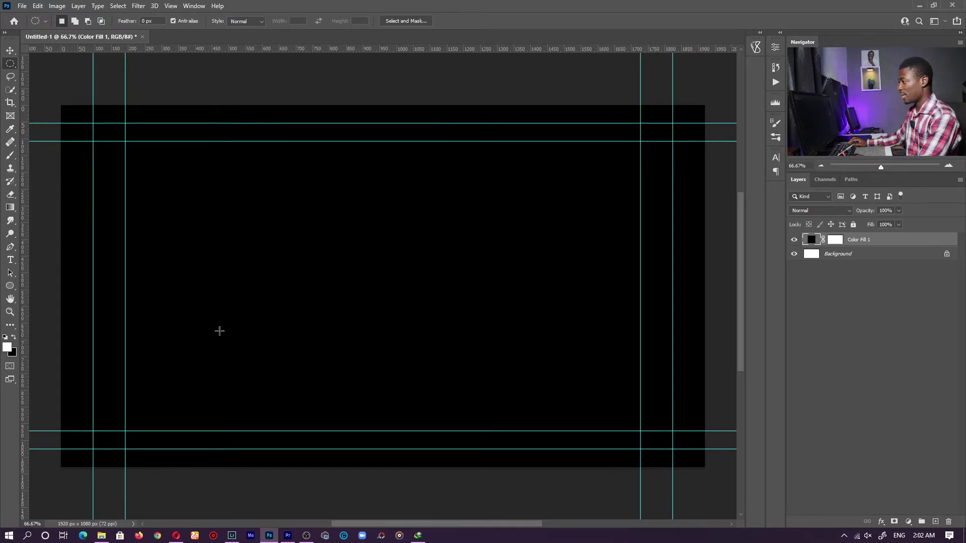
drag(259, 273, 386, 393)
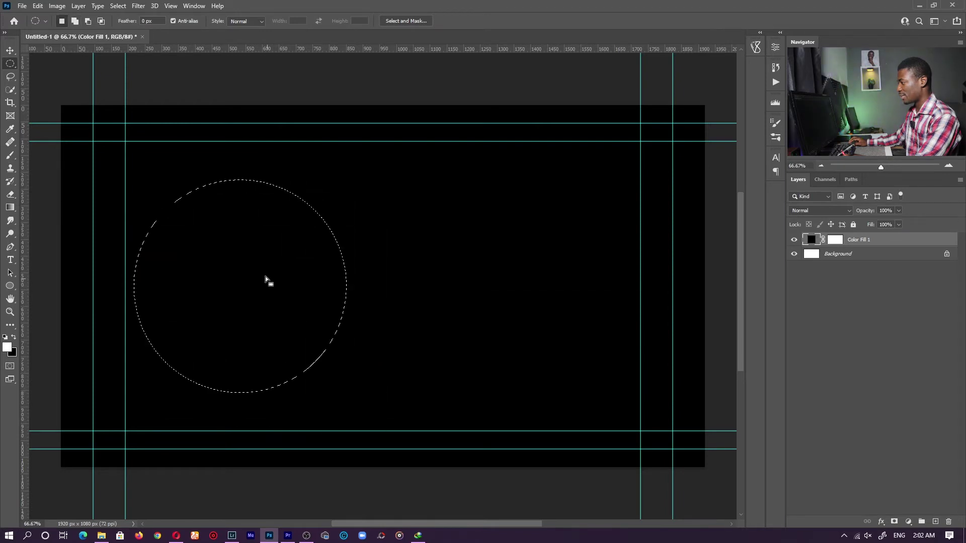
drag(264, 276, 203, 257)
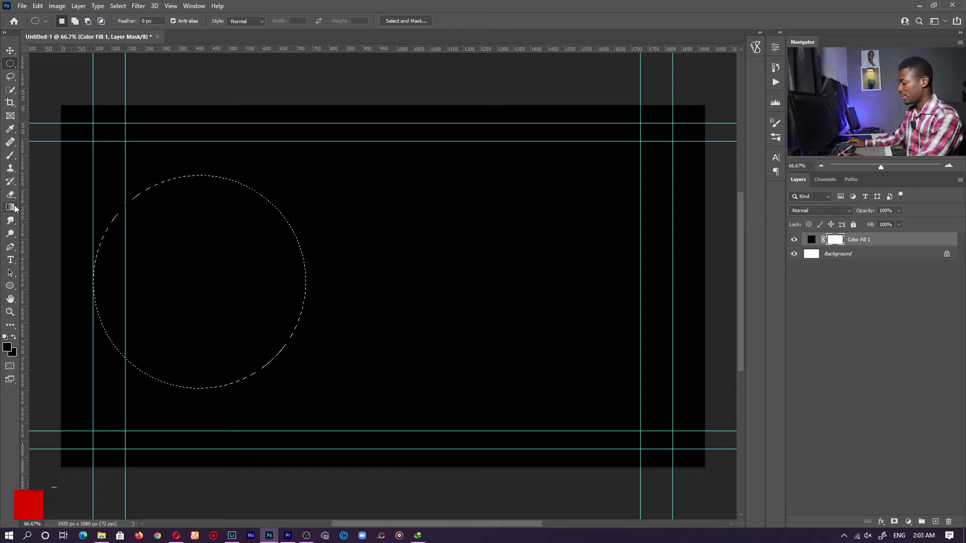
- Paint the Color Fill 1 mask inside the circle and hide the Background layer
click(11, 156)
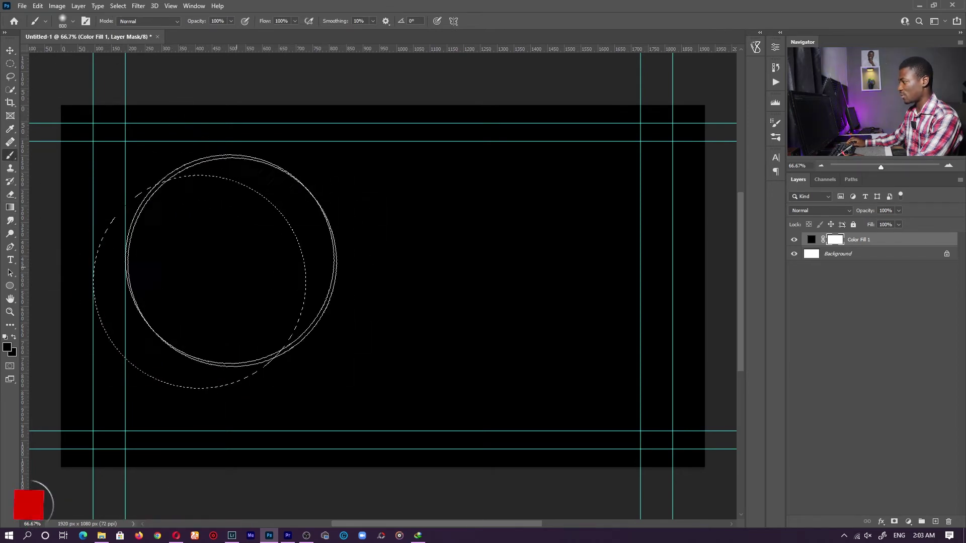
click(154, 280)
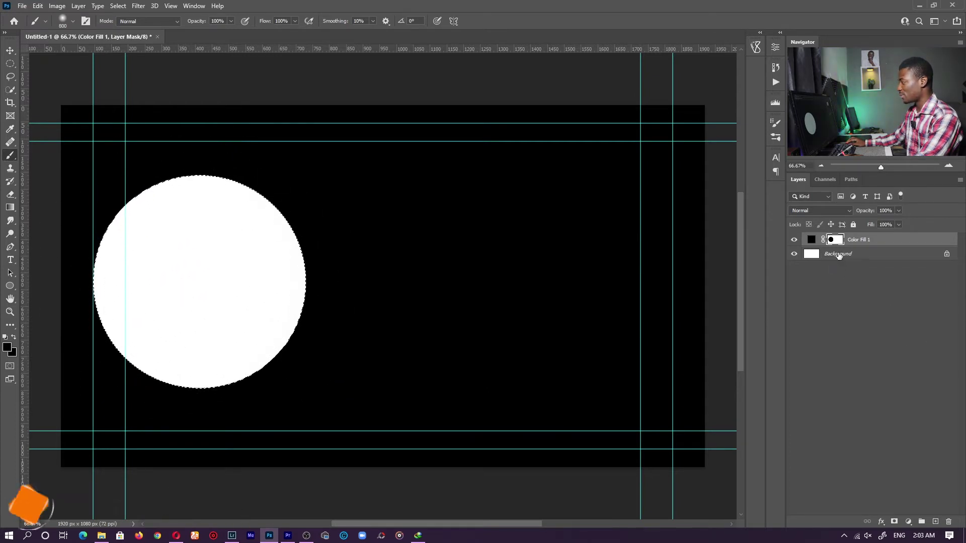
click(835, 254)
click(793, 254)
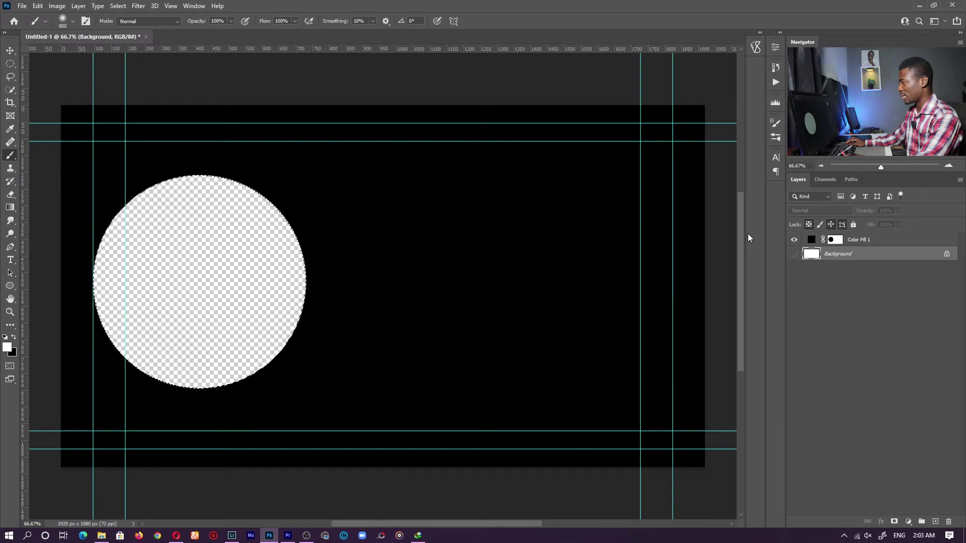
key(m)
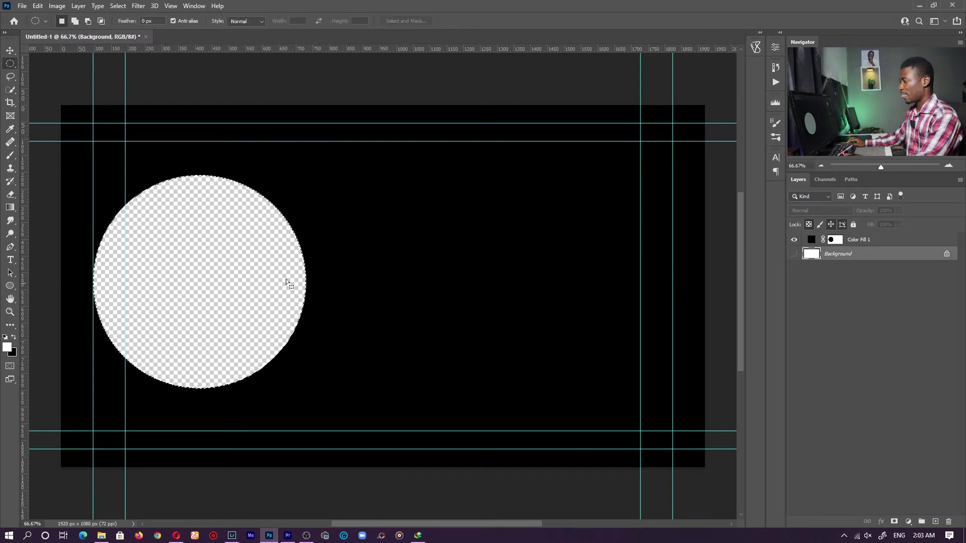
- Position the circle selection on the canvas's right side, level with the first hole
right_click(11, 62)
click(55, 74)
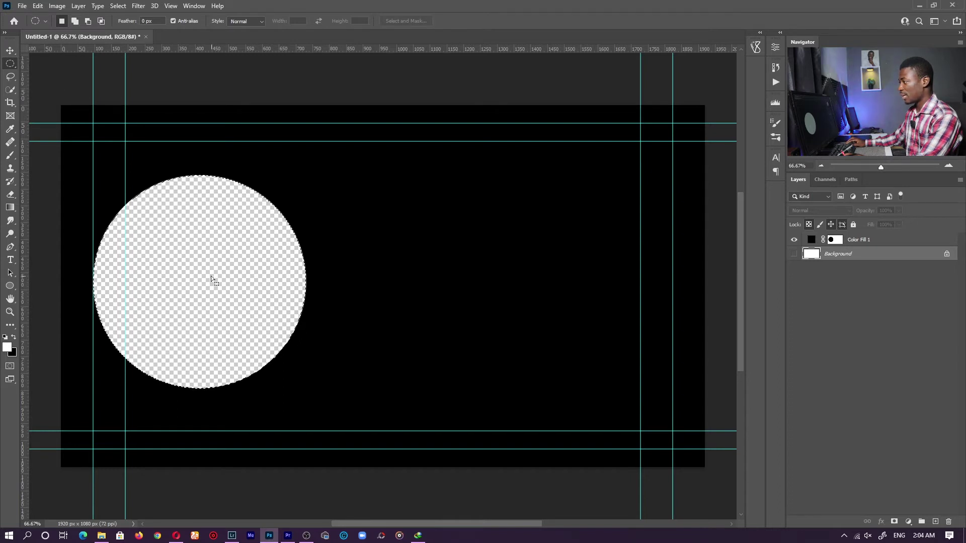
drag(202, 273, 249, 272)
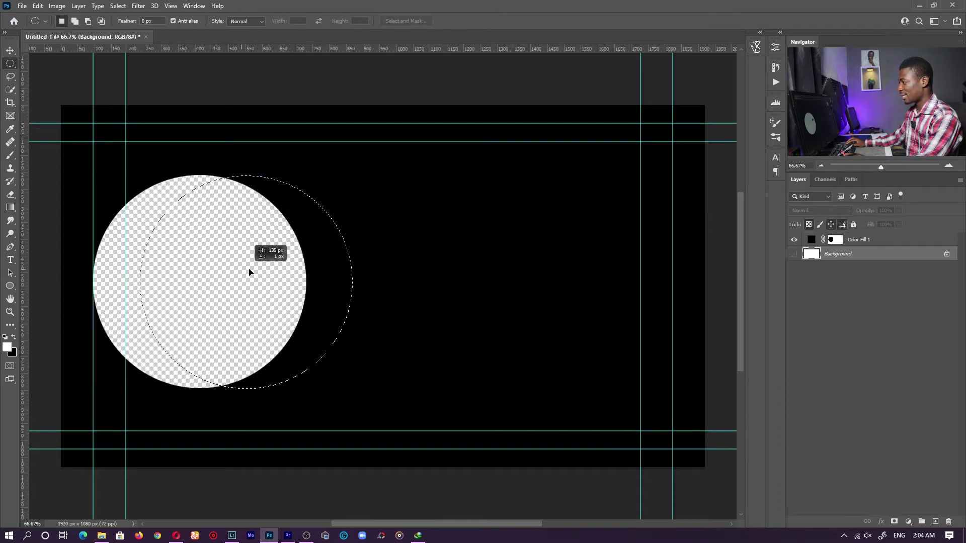
drag(422, 271, 558, 265)
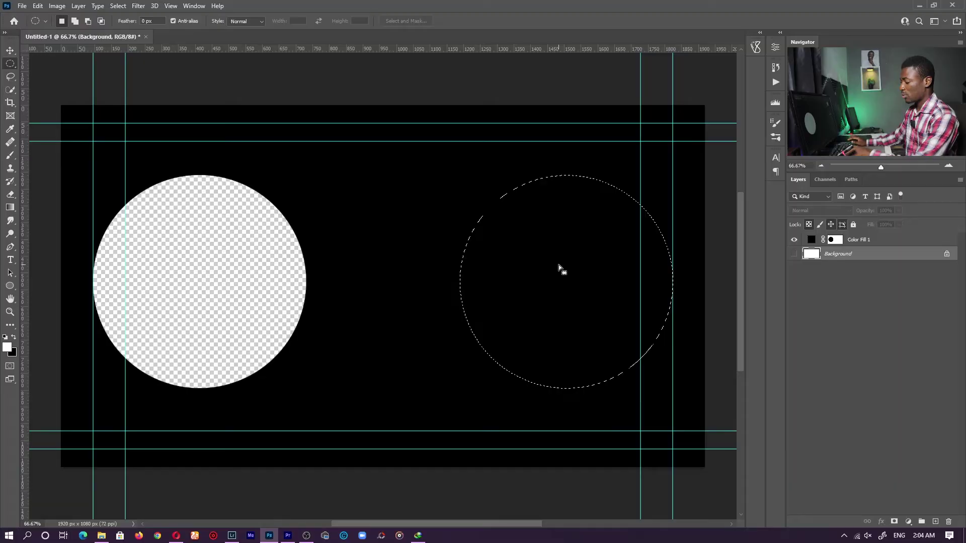
click(424, 267)
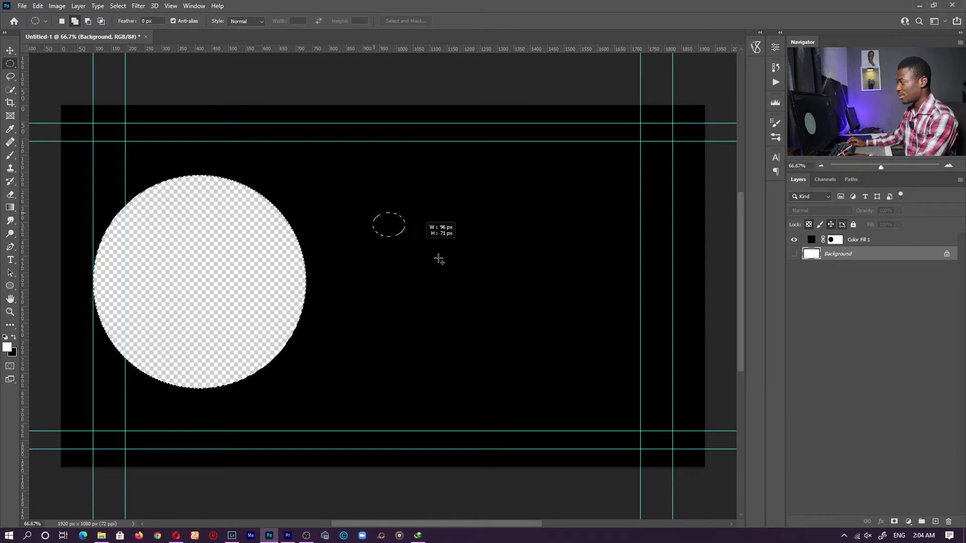
drag(438, 259, 517, 351)
click(517, 349)
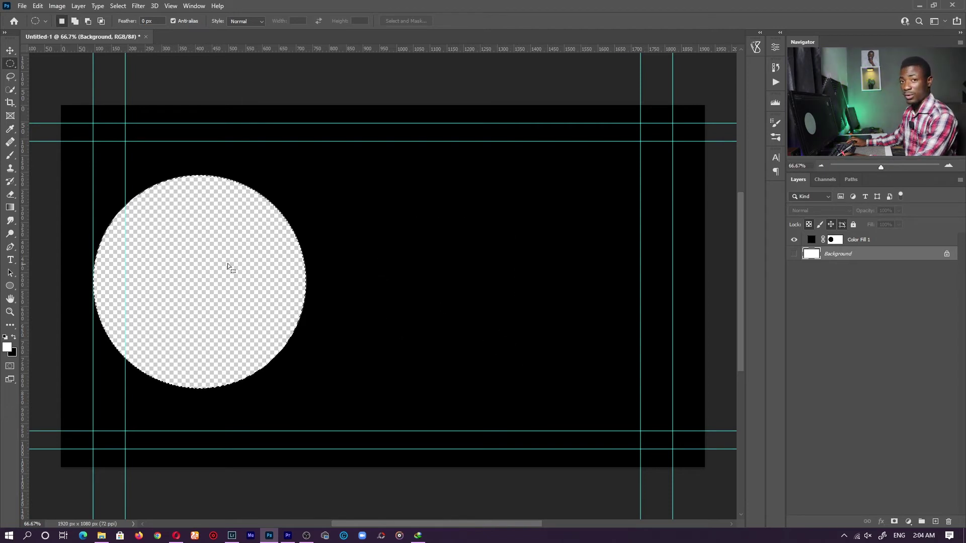
drag(154, 243, 520, 247)
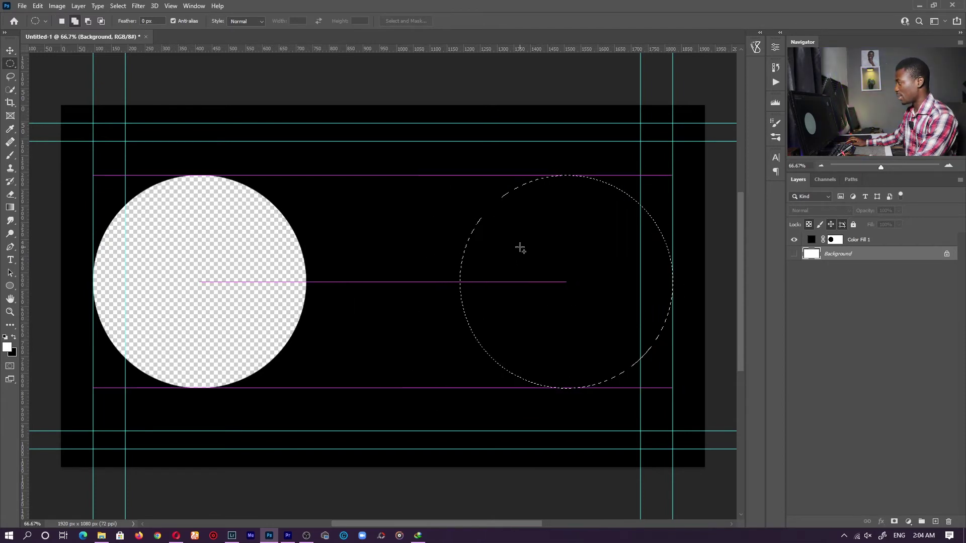
- Paint the fill layer's mask inside the right circle with an 800 px brush, then deselect
click(835, 241)
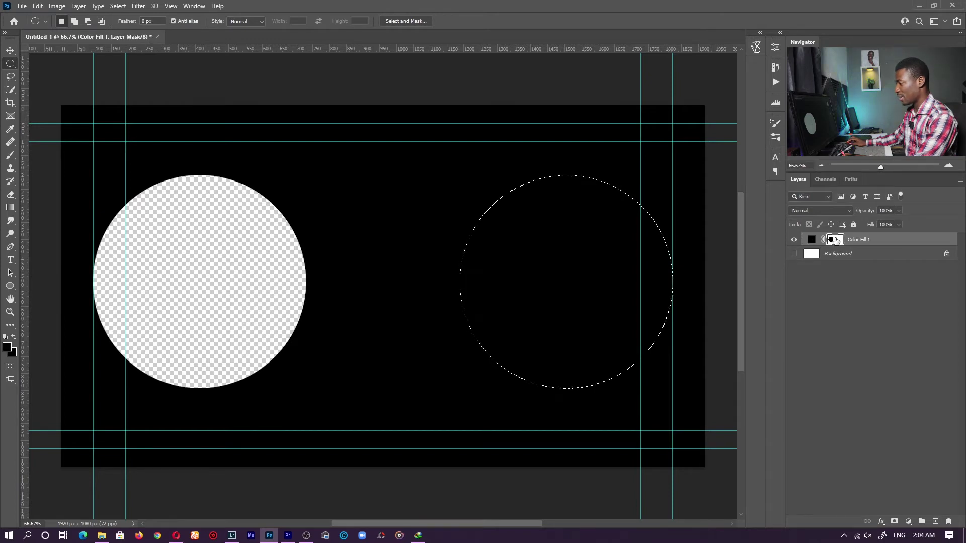
key(b)
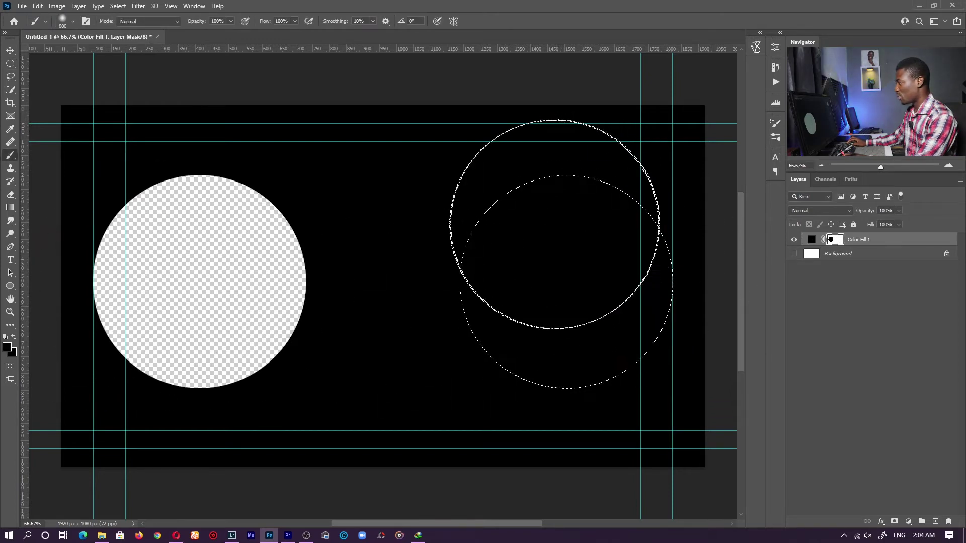
drag(554, 226, 474, 273)
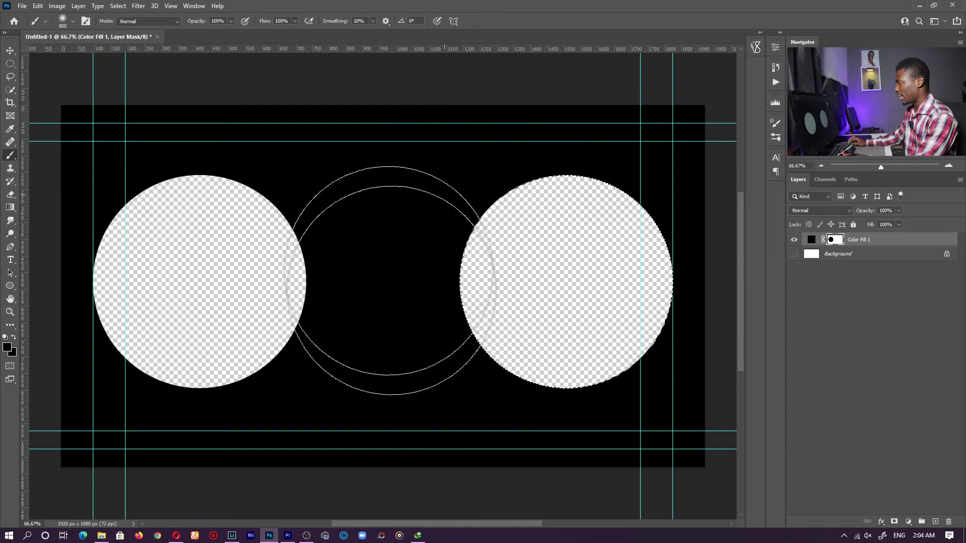
key(ctrl+d)
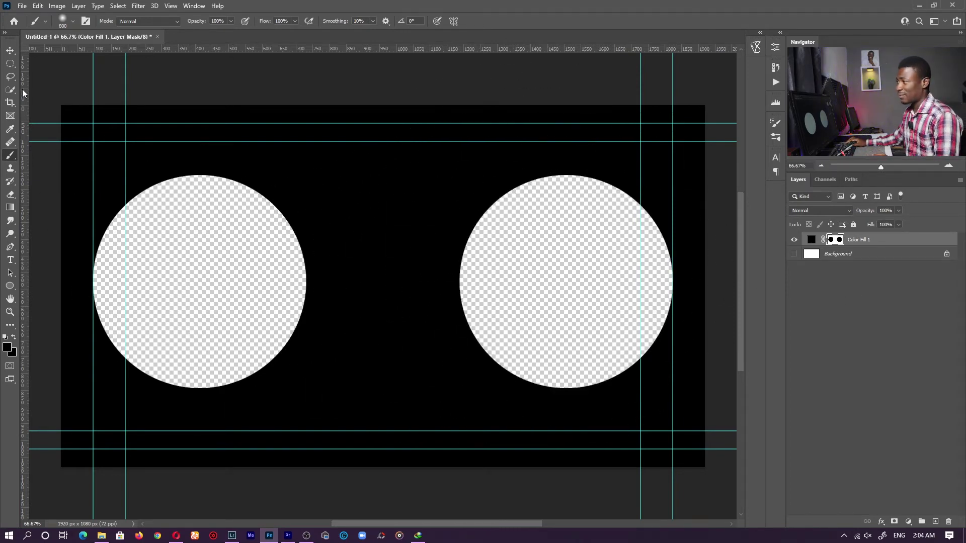
- Save a copy of the document as Untitled-1.png in PNG format
click(22, 6)
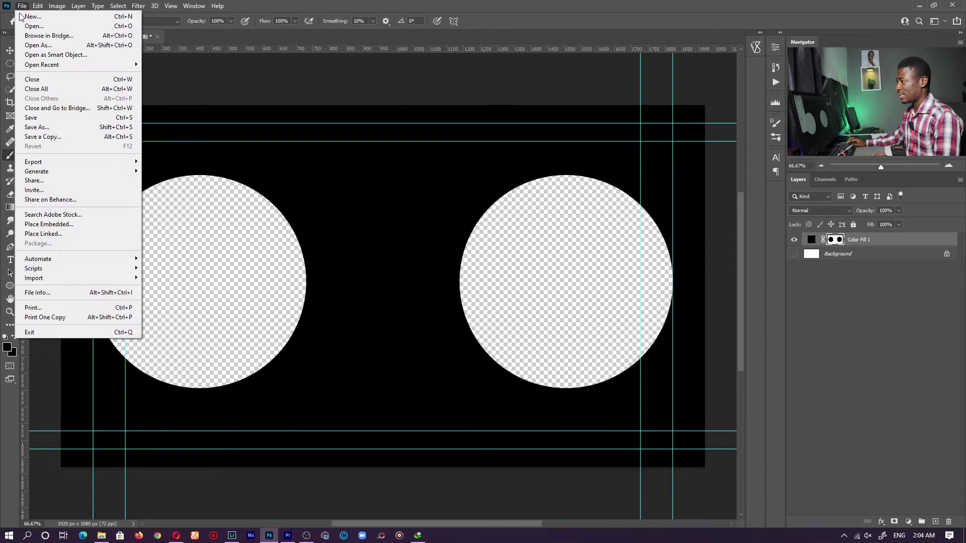
click(39, 129)
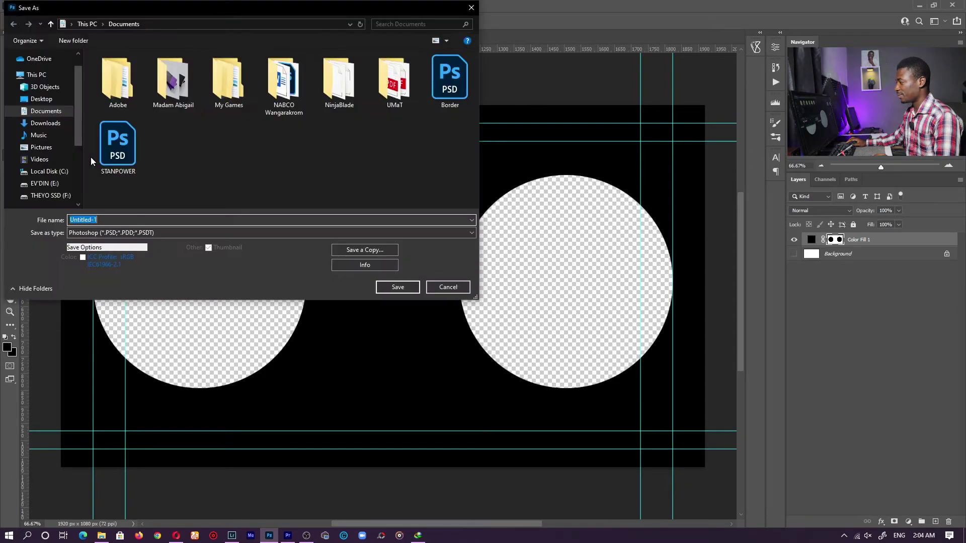
click(371, 249)
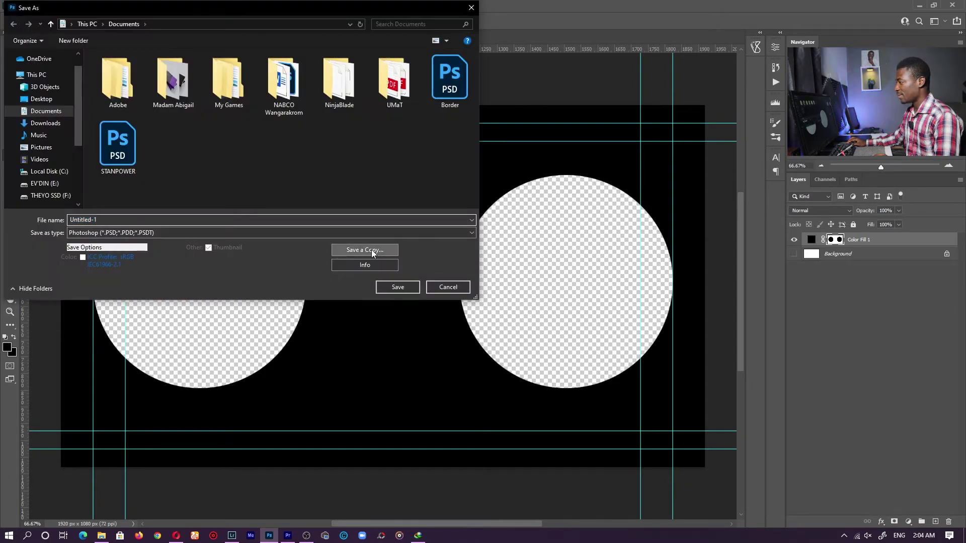
click(135, 232)
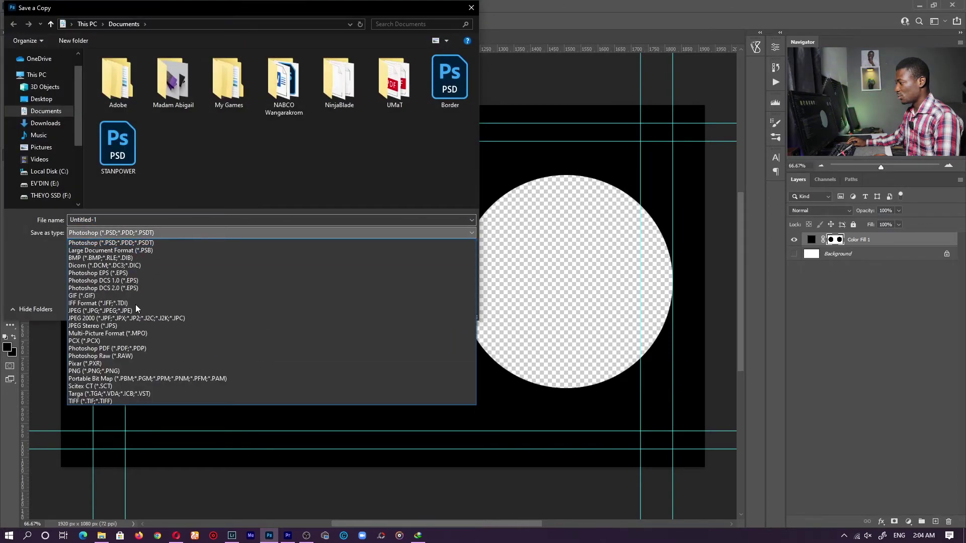
click(116, 369)
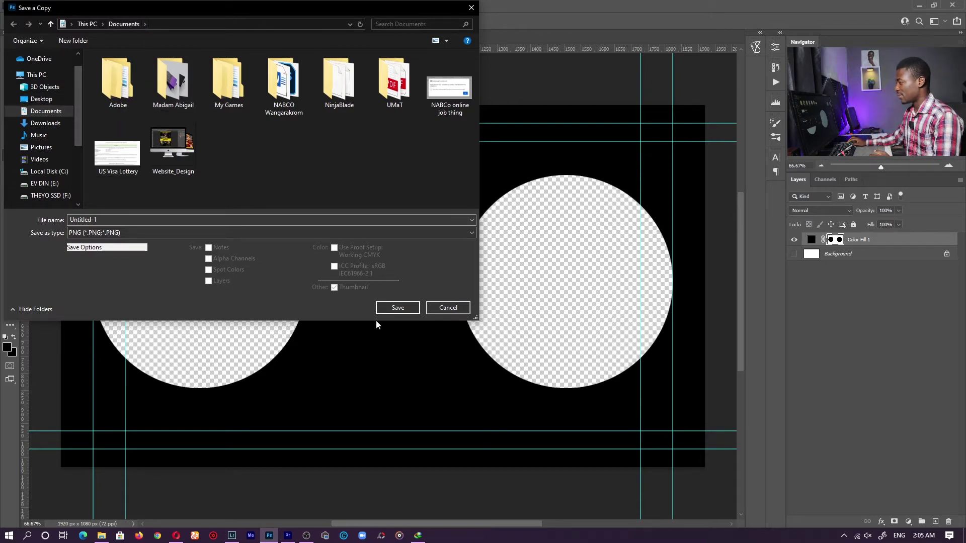
click(393, 307)
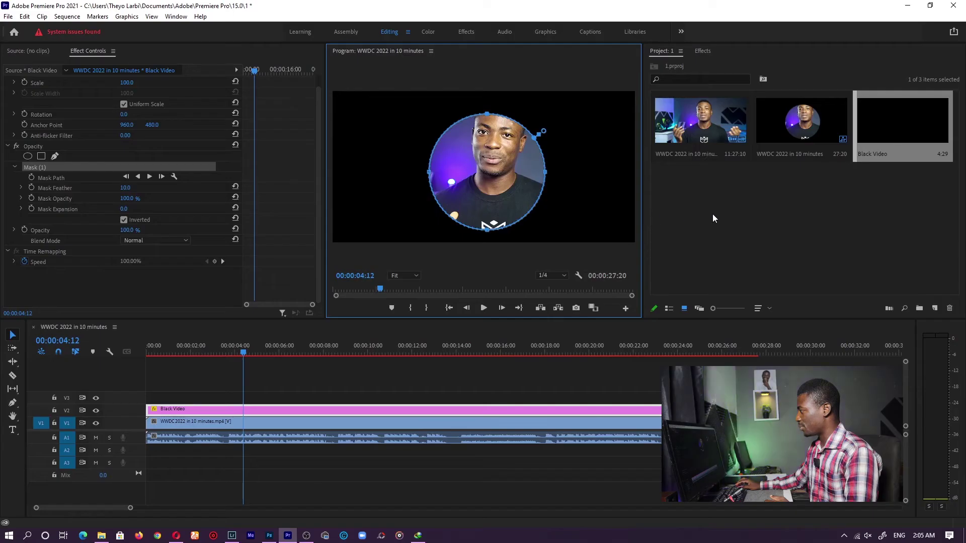
- Delete the Black Video clip from the timeline and its item from the project
click(766, 181)
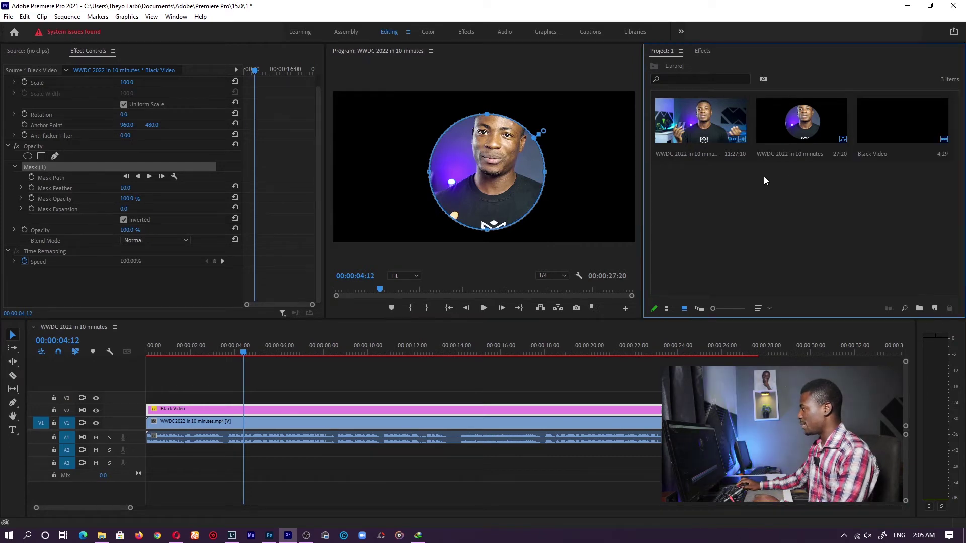
click(328, 411)
key(Delete)
click(902, 121)
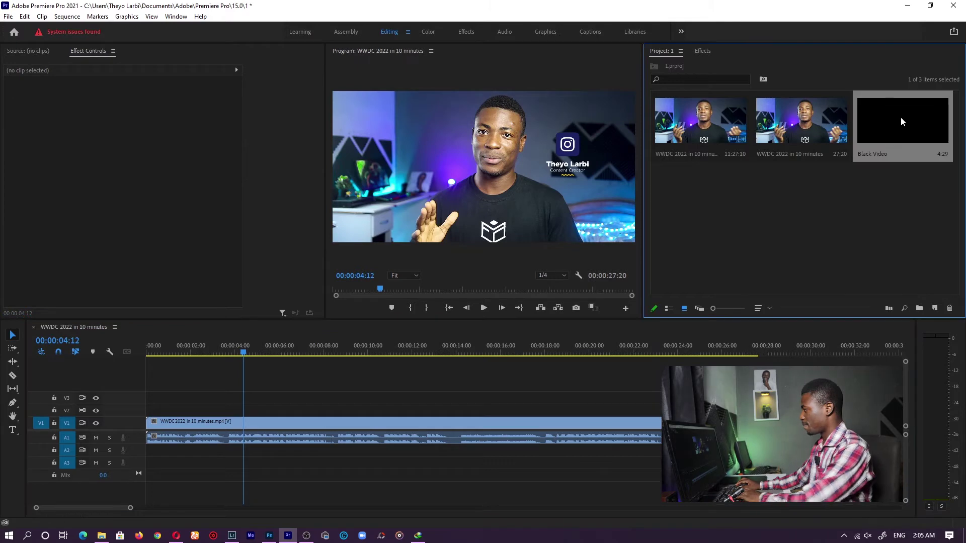
key(Delete)
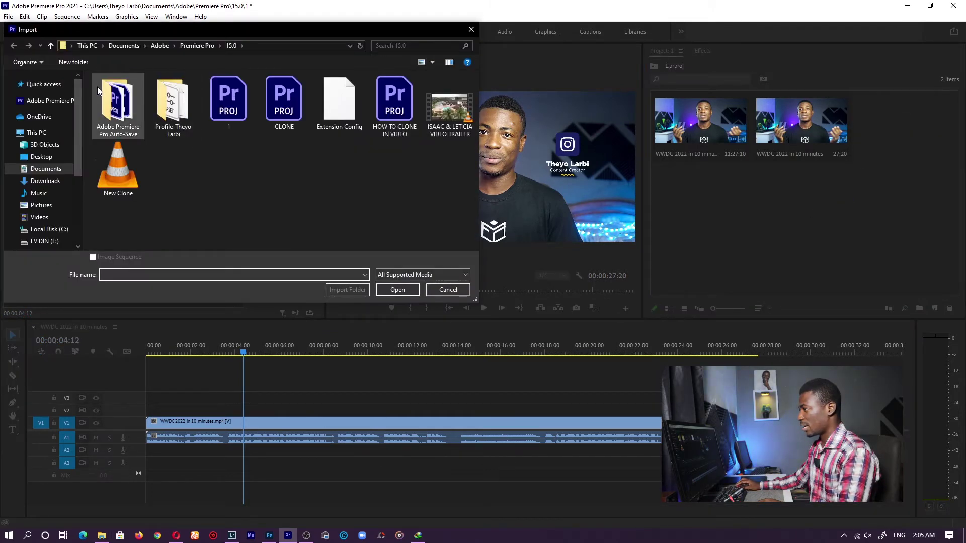
- Import Untitled-1.png from Documents, place it on V2, and extend it to the clip's end
click(45, 169)
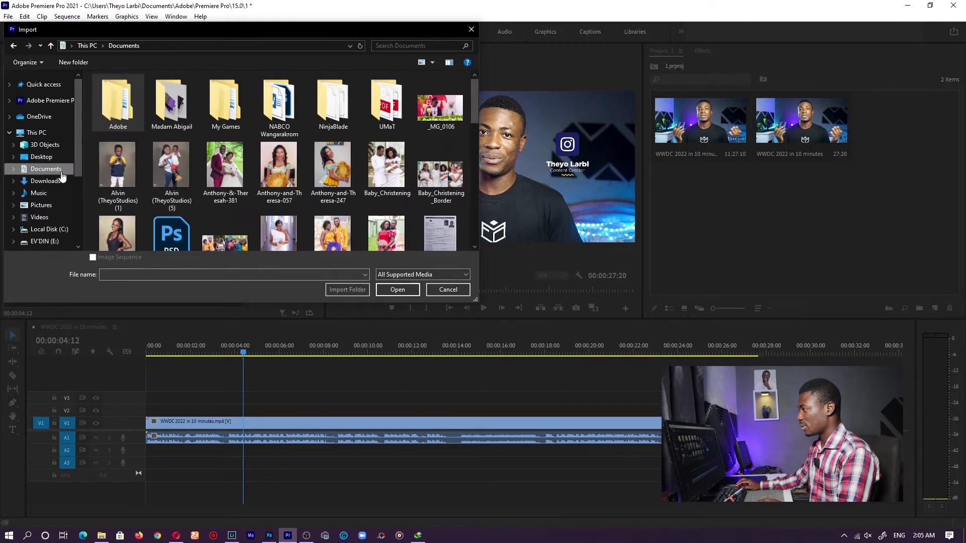
scroll(288, 190, down, 8)
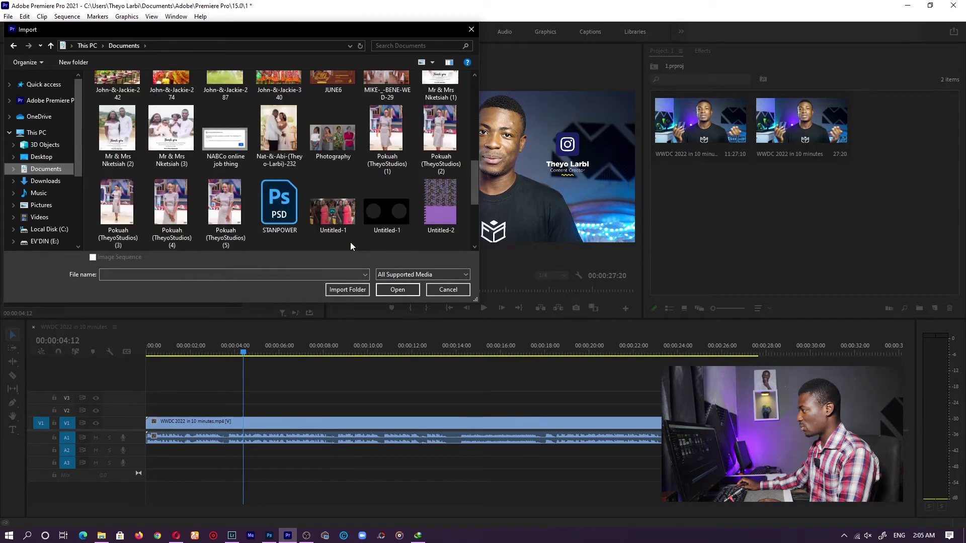
click(381, 226)
click(397, 290)
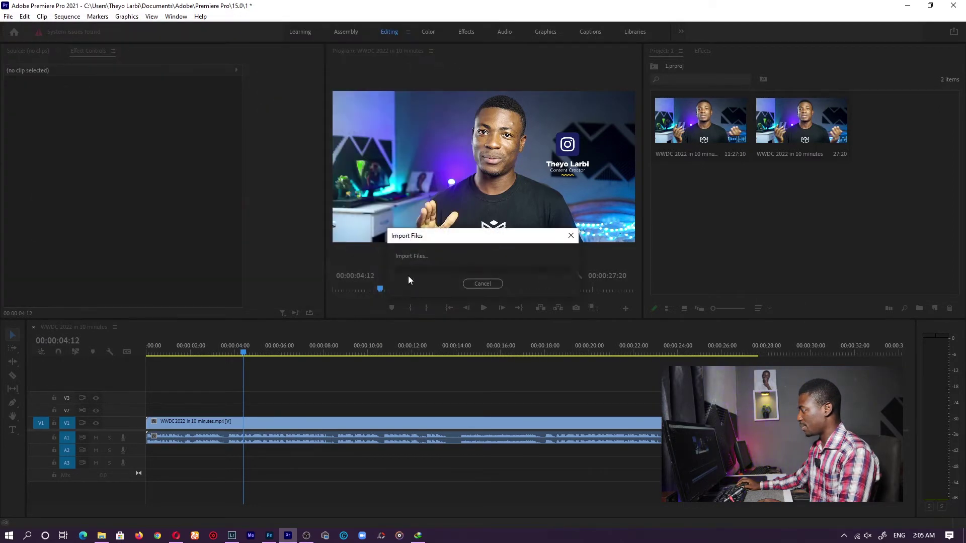
drag(902, 133, 151, 408)
drag(251, 408, 661, 408)
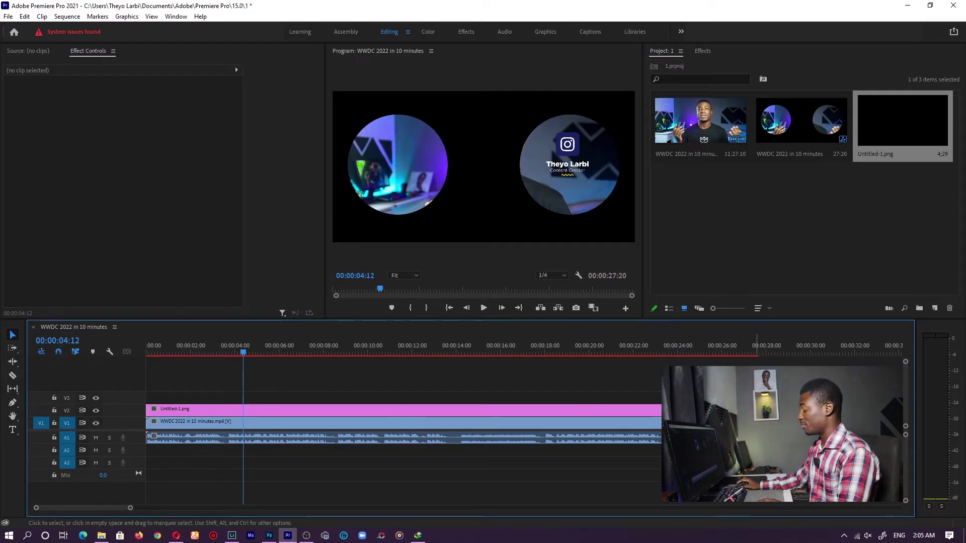
- Preview the composite, then scrub the V1 clip's Position X from 960 to 1396
click(219, 354)
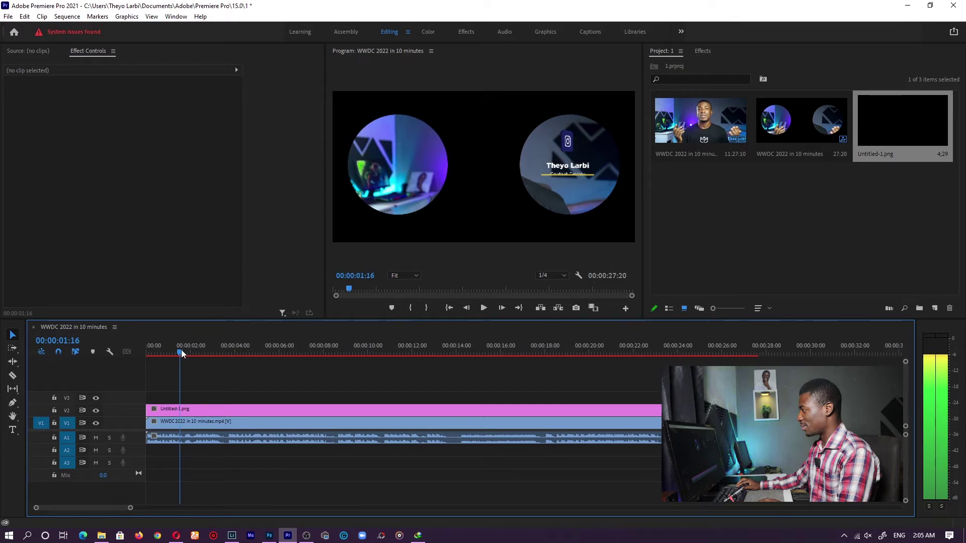
click(331, 353)
click(290, 353)
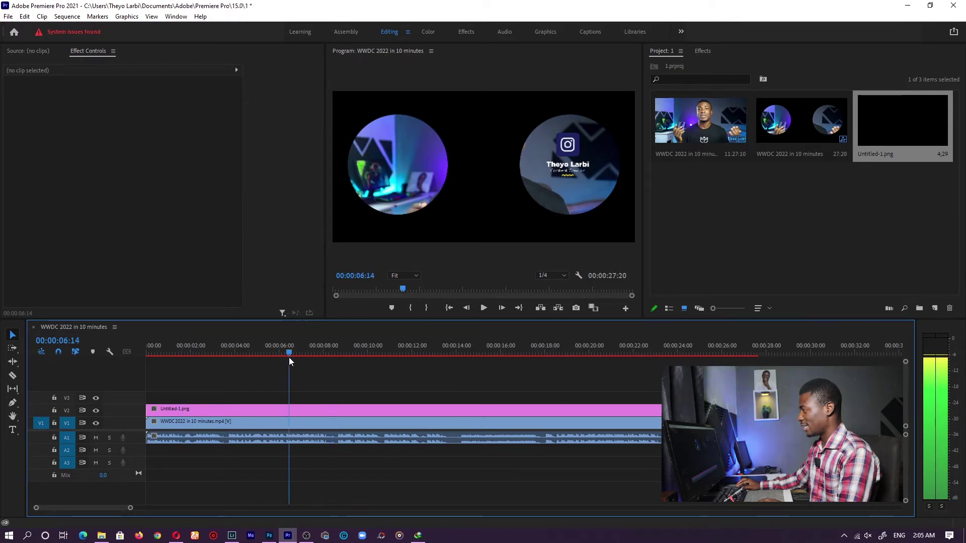
click(250, 355)
click(247, 409)
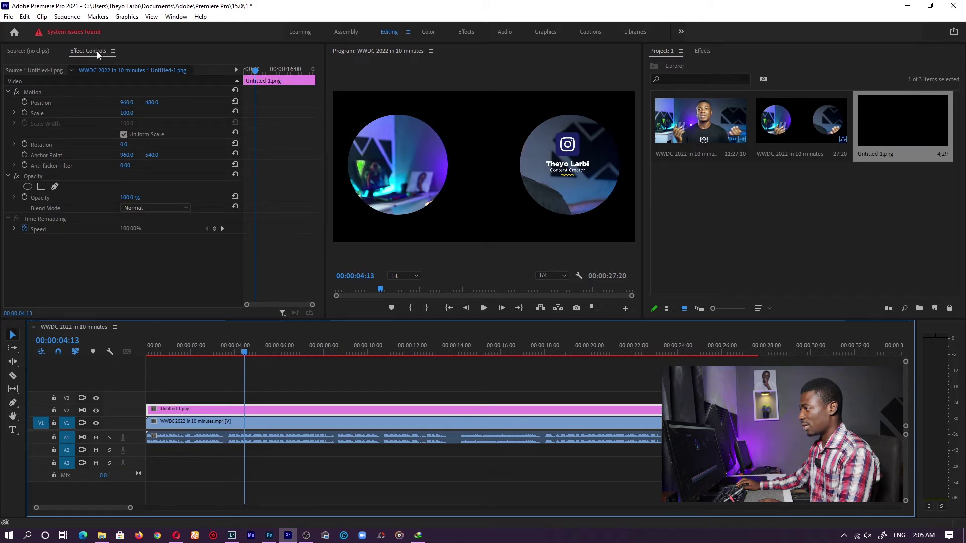
mouse_move(126, 102)
mouse_down()
mouse_move(51, 102)
mouse_move(127, 102)
mouse_up()
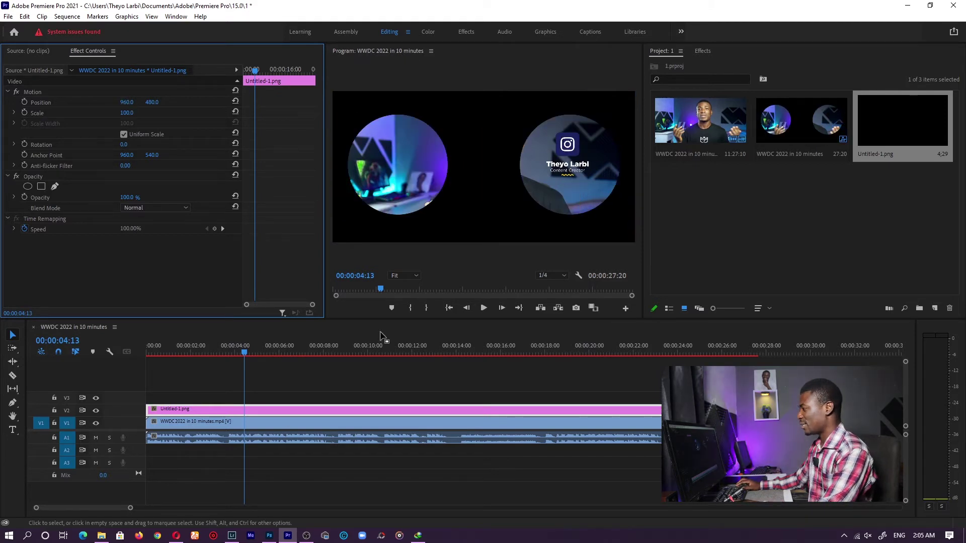
click(306, 422)
drag(127, 102, 183, 102)
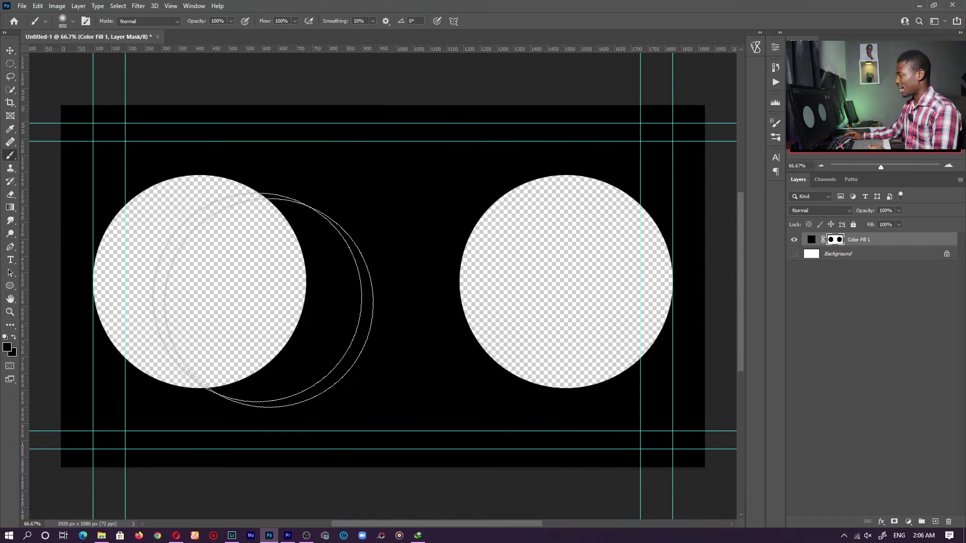
- Zoom the Photoshop canvas out to 45% to view the whole two-hole overlay
click(10, 312)
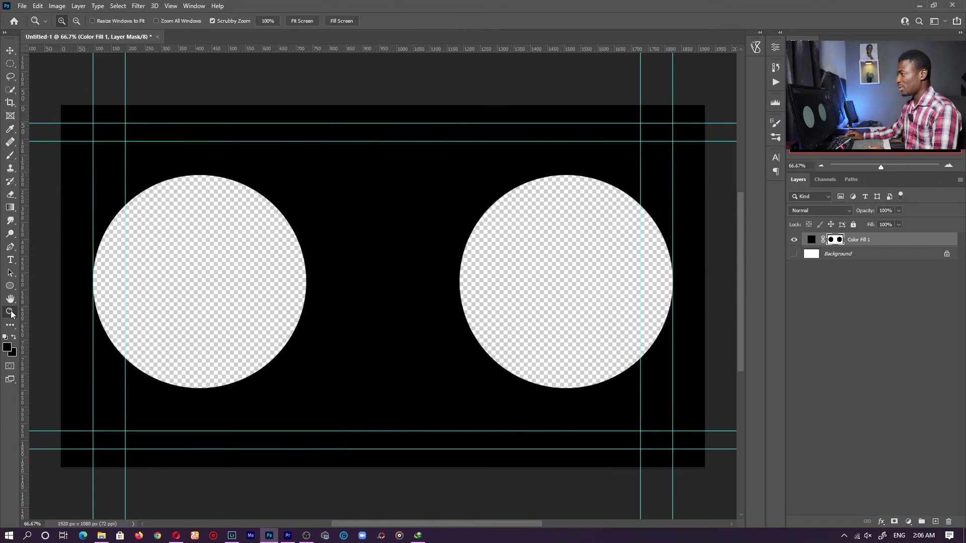
drag(499, 285, 483, 282)
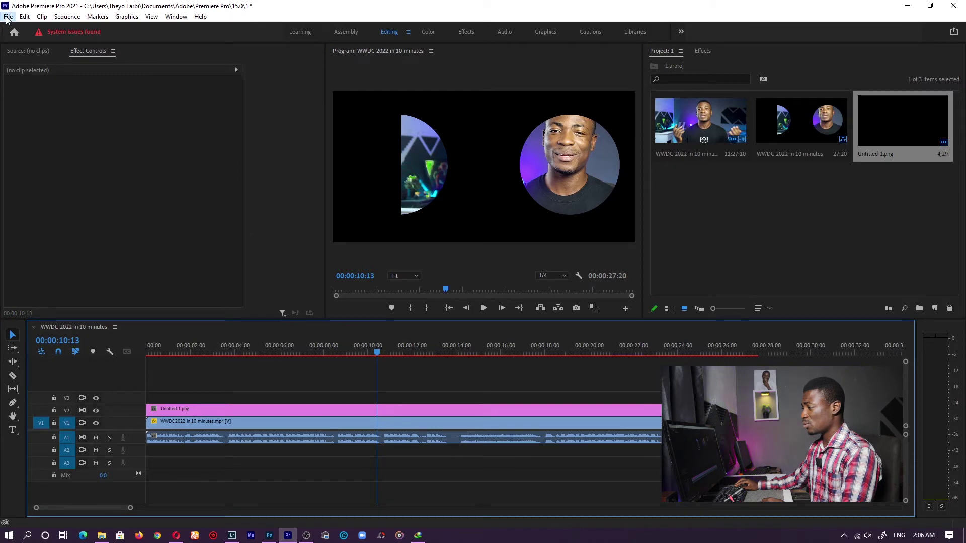
- Review the sequence's Export Settings and output name in Premiere, then cancel without exporting
click(9, 16)
mouse_move(84, 308)
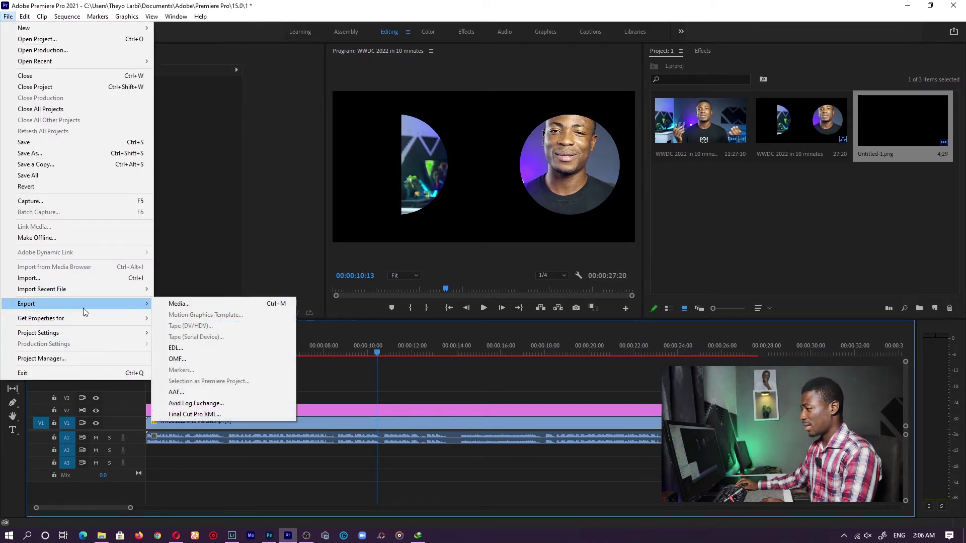
click(192, 303)
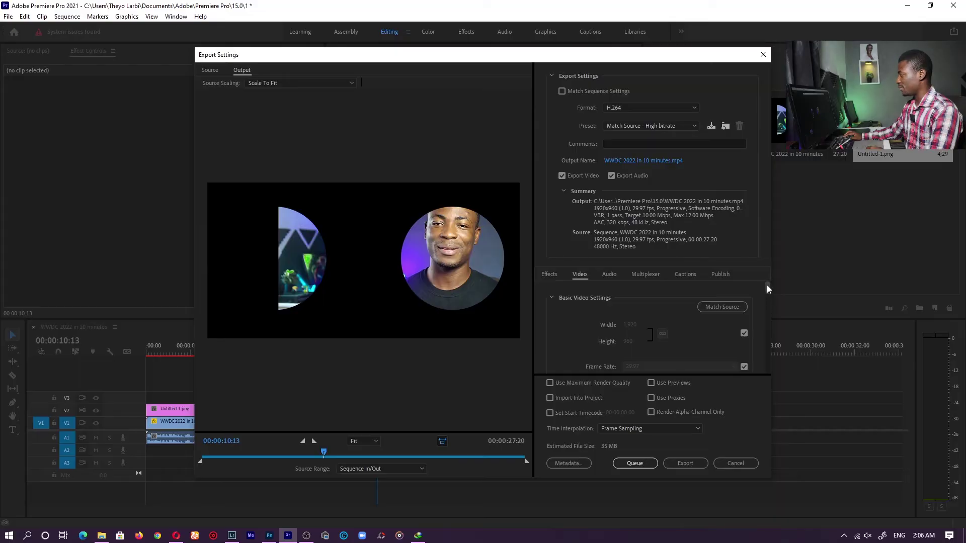
click(643, 161)
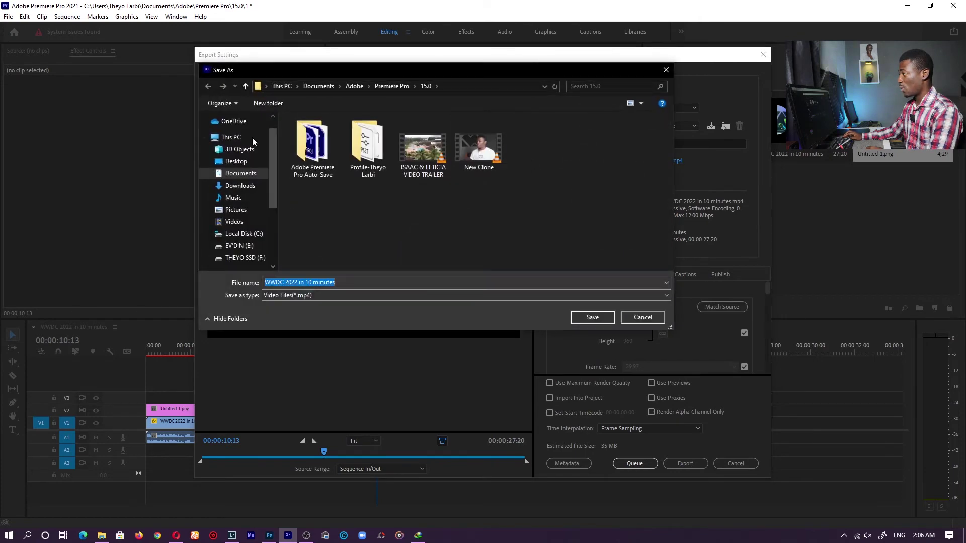
click(634, 317)
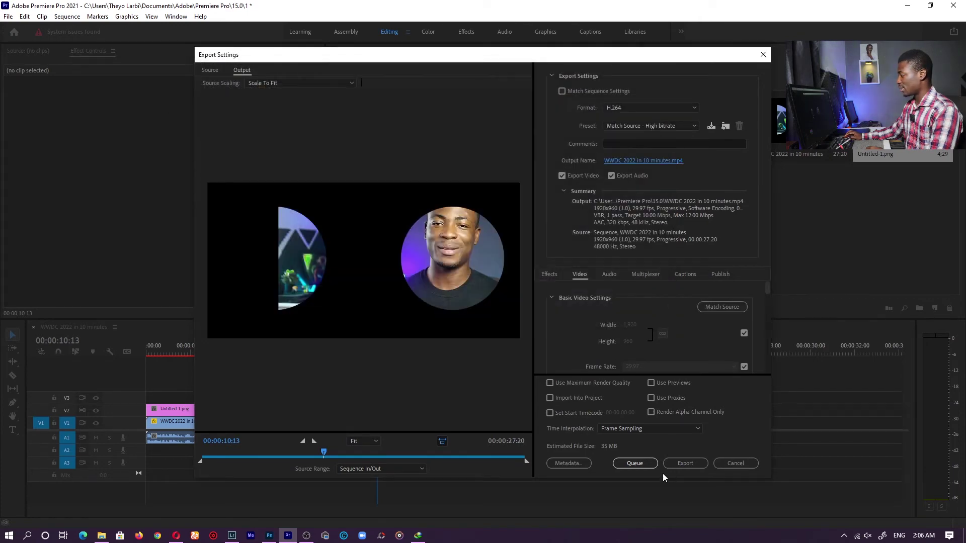
click(729, 461)
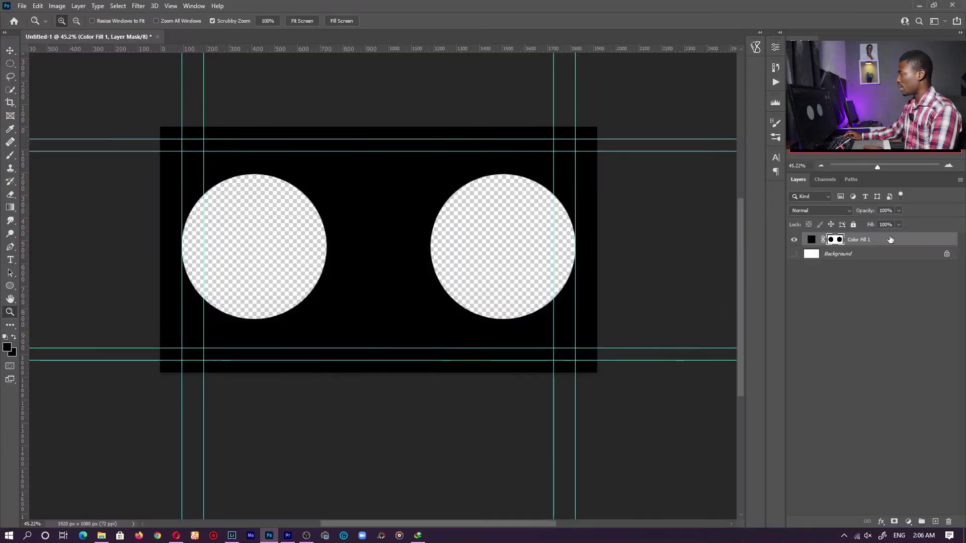
- Show a taller Timeline panel and create a video timeline for the overlay document
click(193, 5)
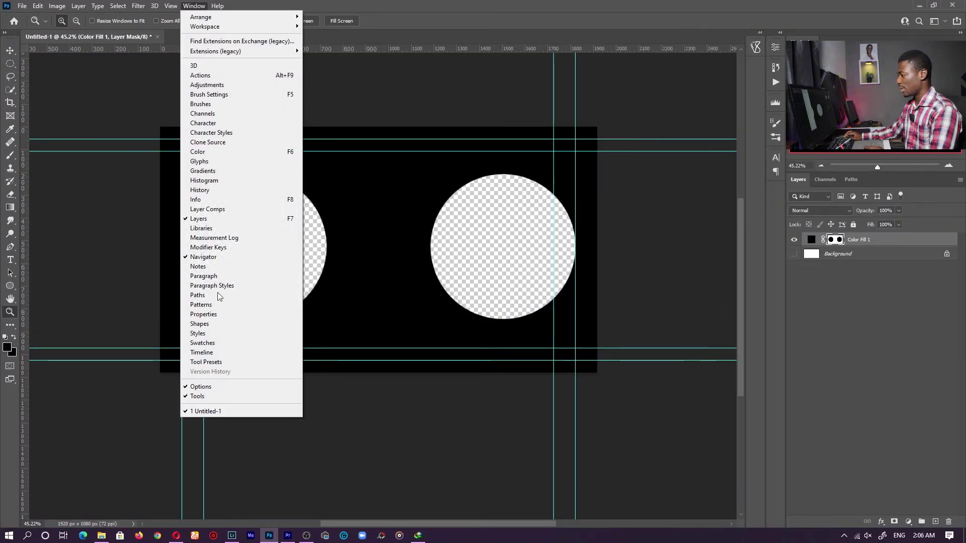
click(203, 354)
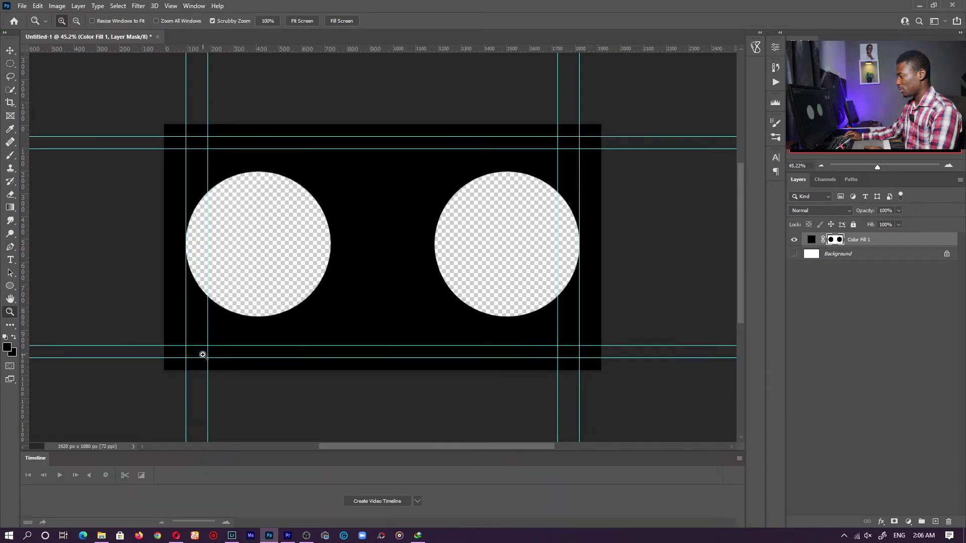
drag(378, 451, 378, 422)
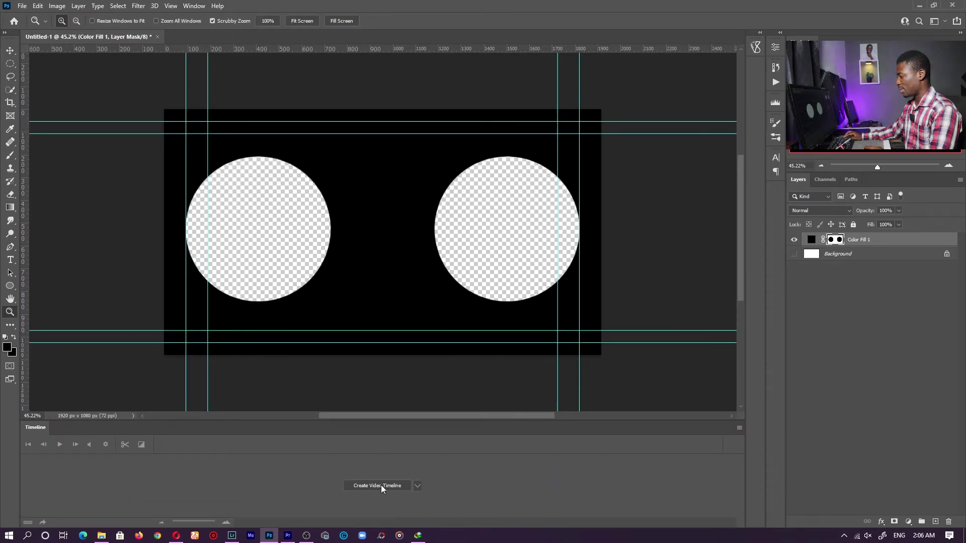
click(370, 486)
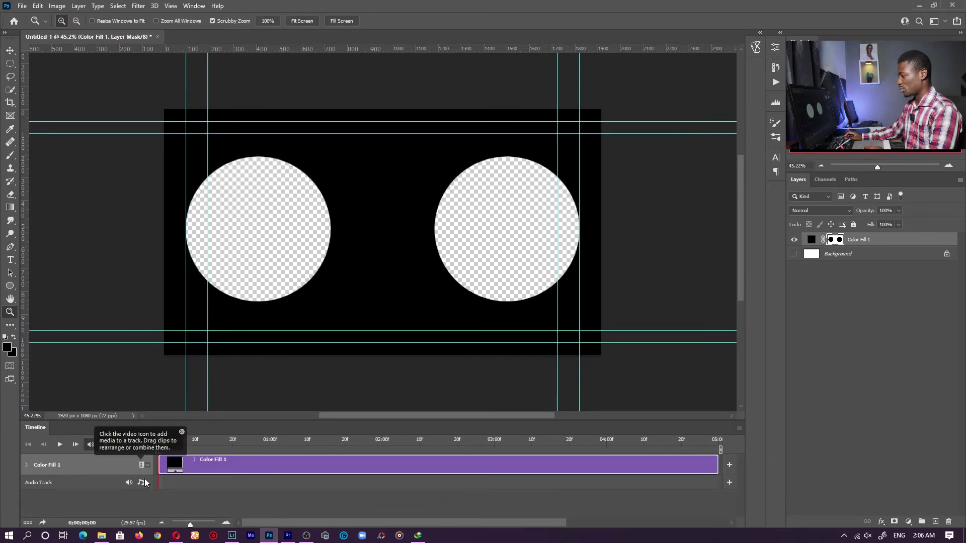
- With Color Fill 1 selected, add a new empty Video Group 1 track above it
click(190, 488)
click(198, 467)
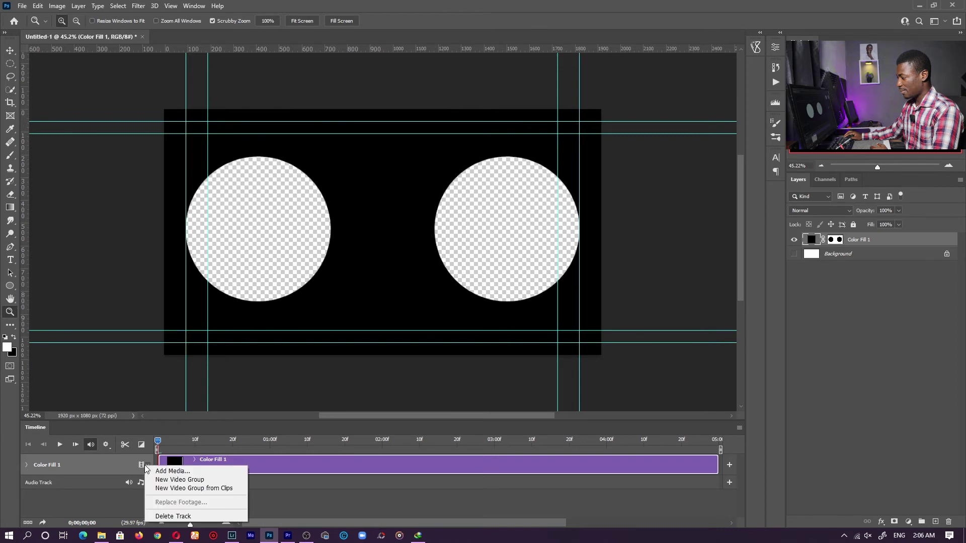
click(190, 480)
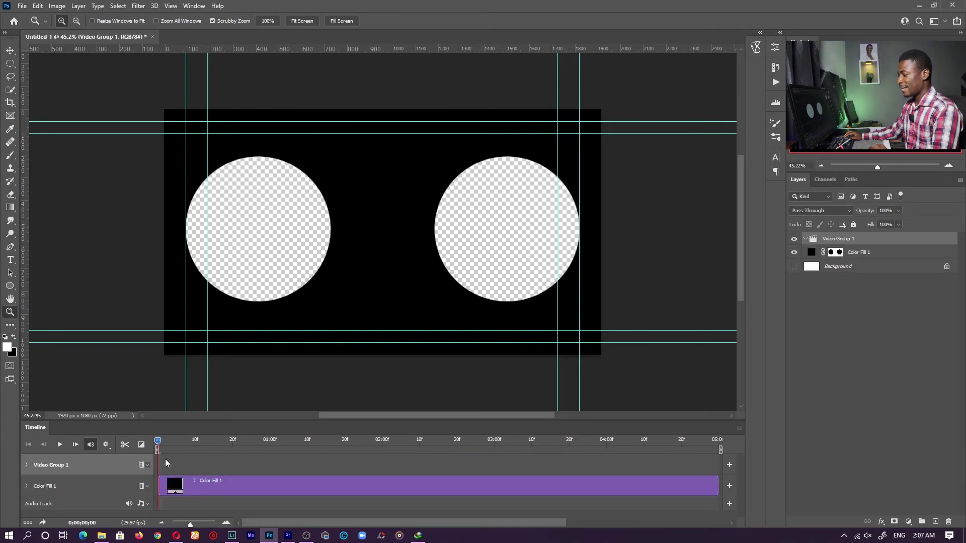
click(141, 465)
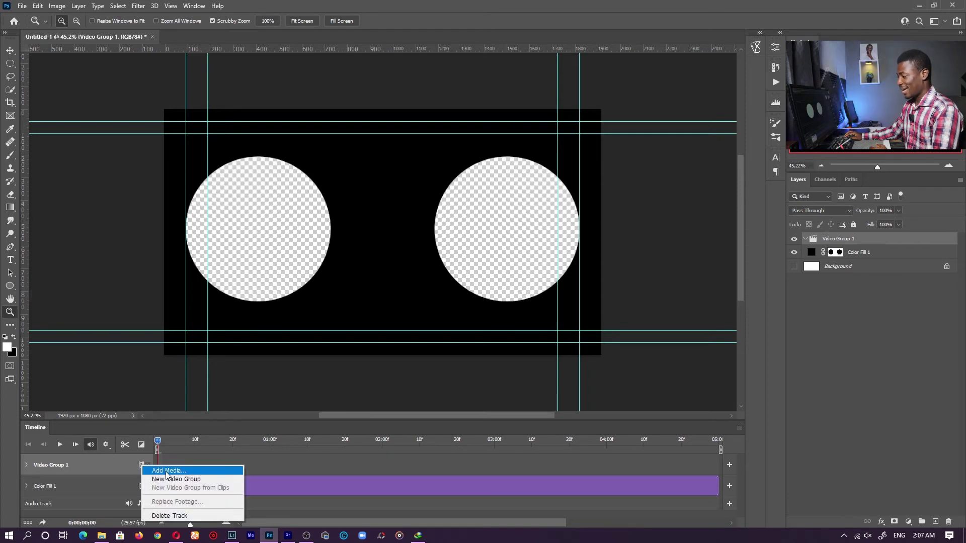
- Add The Village on Silts from the EV'DIN drive's YouTube/2022 folder into Video Group 1
click(183, 471)
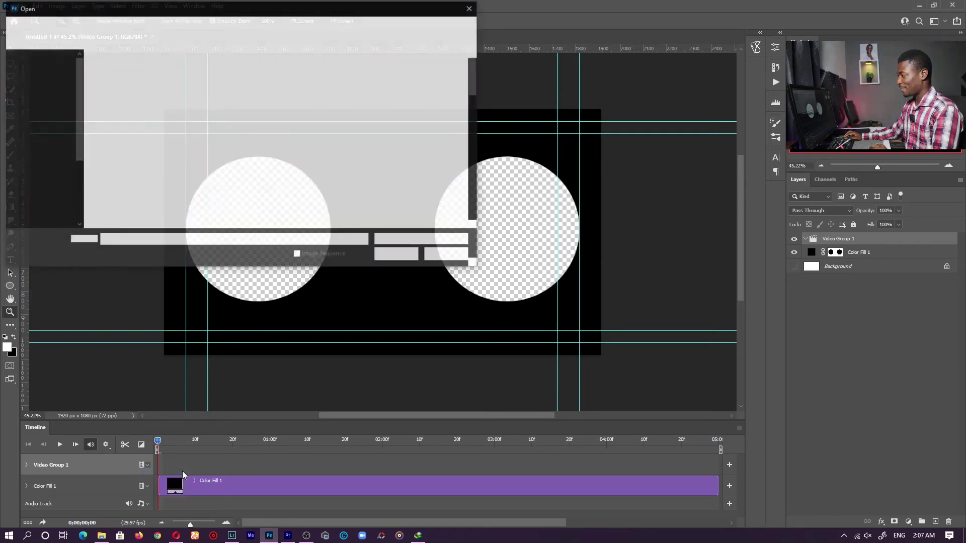
mouse_move(476, 84)
mouse_down()
mouse_move(475, 127)
mouse_move(475, 92)
mouse_up()
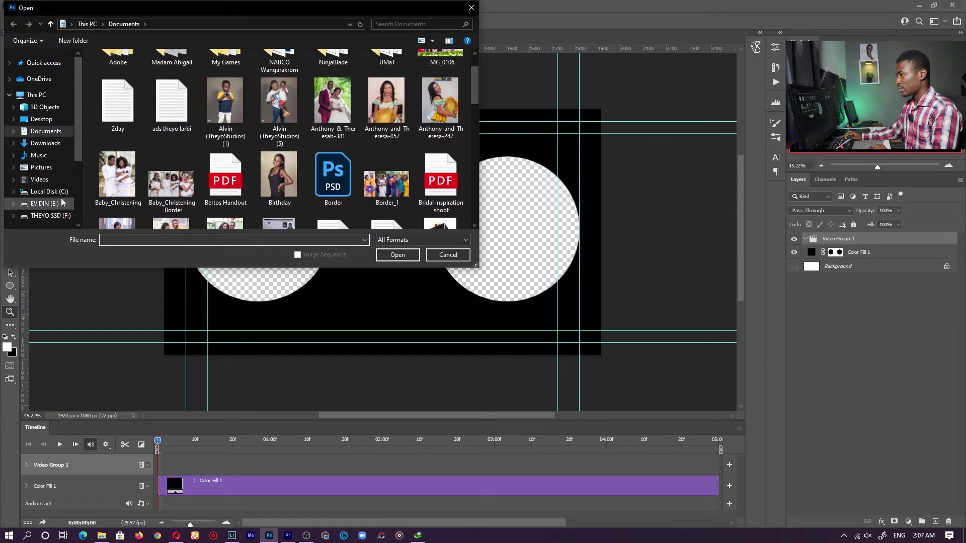
click(45, 203)
double_click(122, 144)
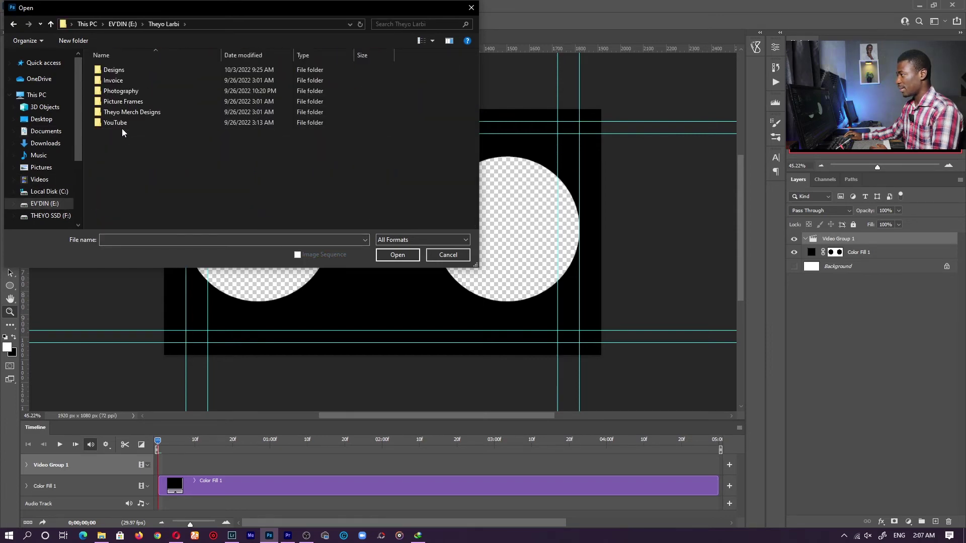
double_click(122, 124)
double_click(120, 103)
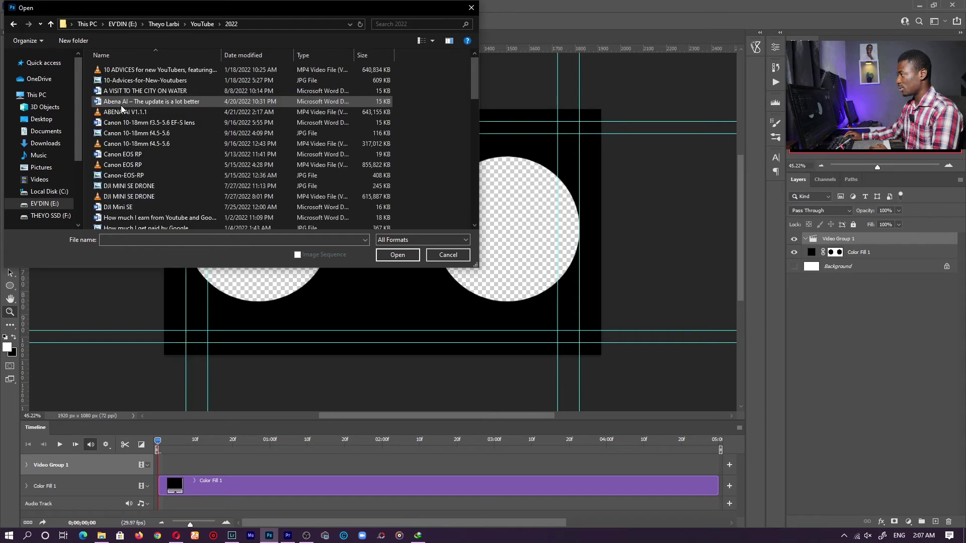
scroll(192, 143, down, 10)
scroll(192, 145, down, 1)
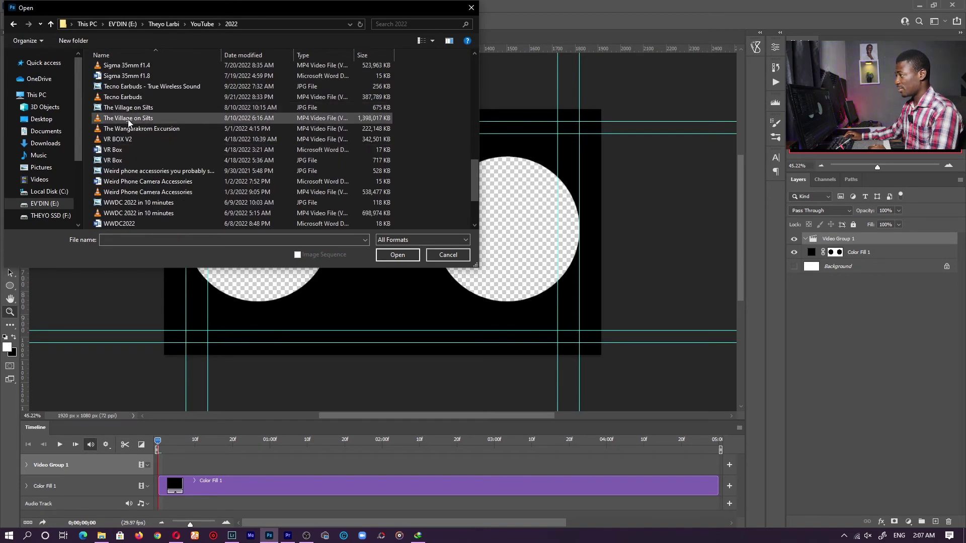
click(181, 119)
click(393, 258)
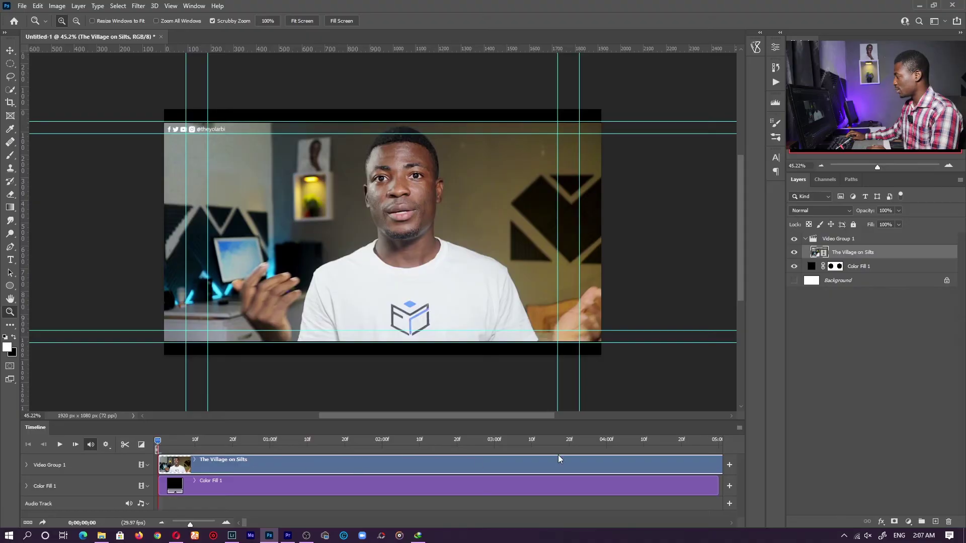
- Move Color Fill 1 above the collapsed Video Group 1 and scrub to preview footage through the circles
key(alt+bracketleft)
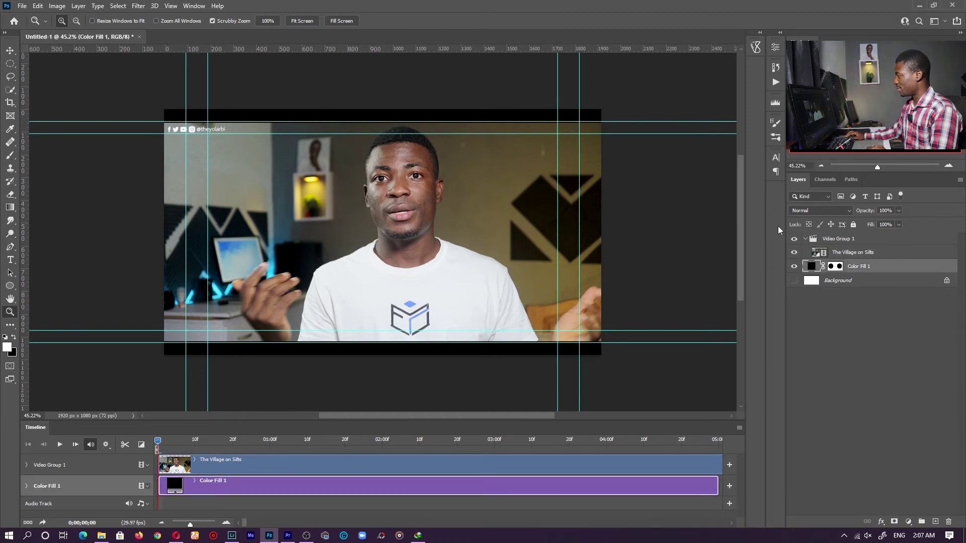
click(806, 239)
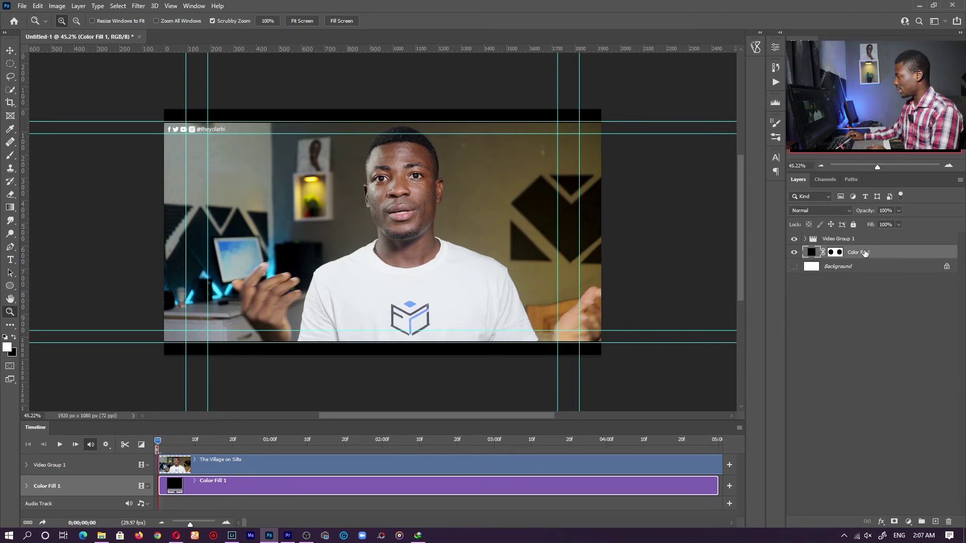
drag(861, 232, 863, 236)
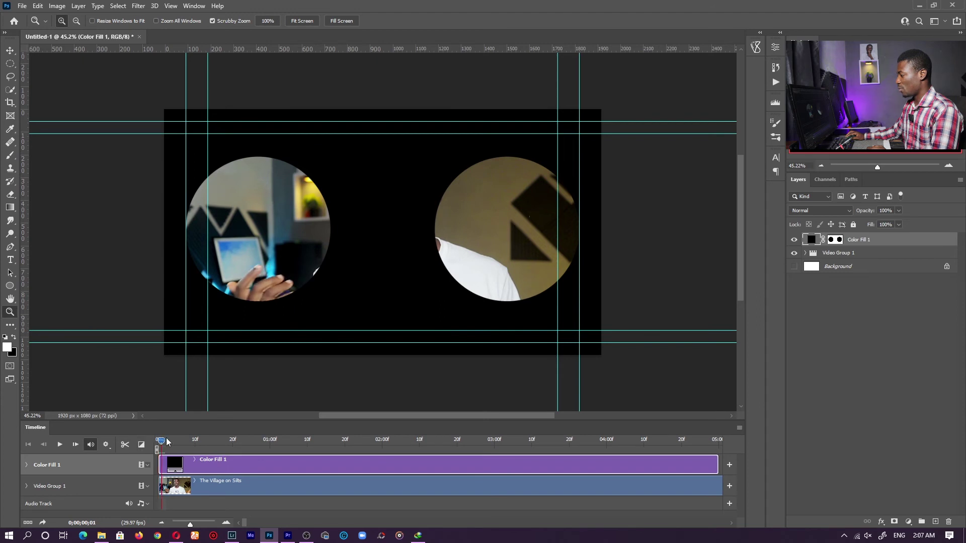
drag(160, 440, 426, 439)
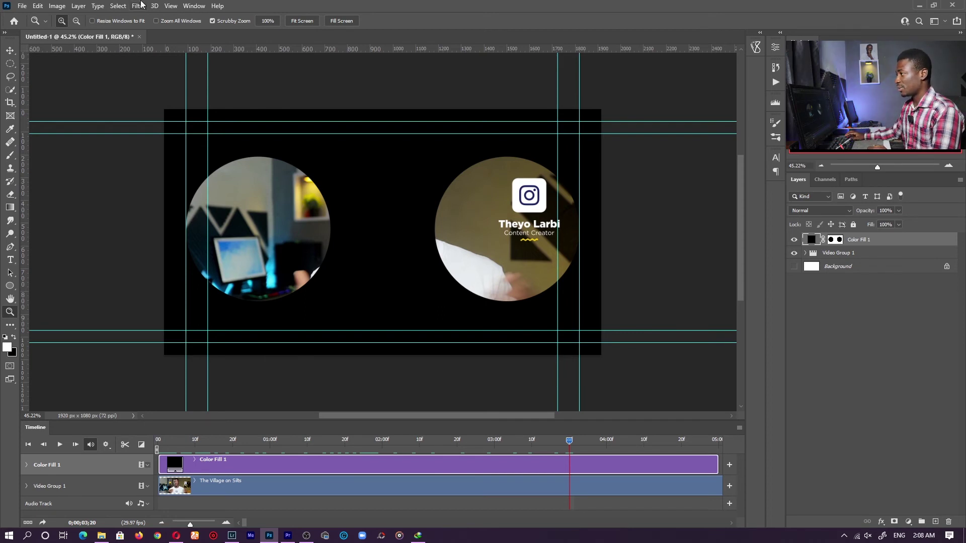
click(22, 6)
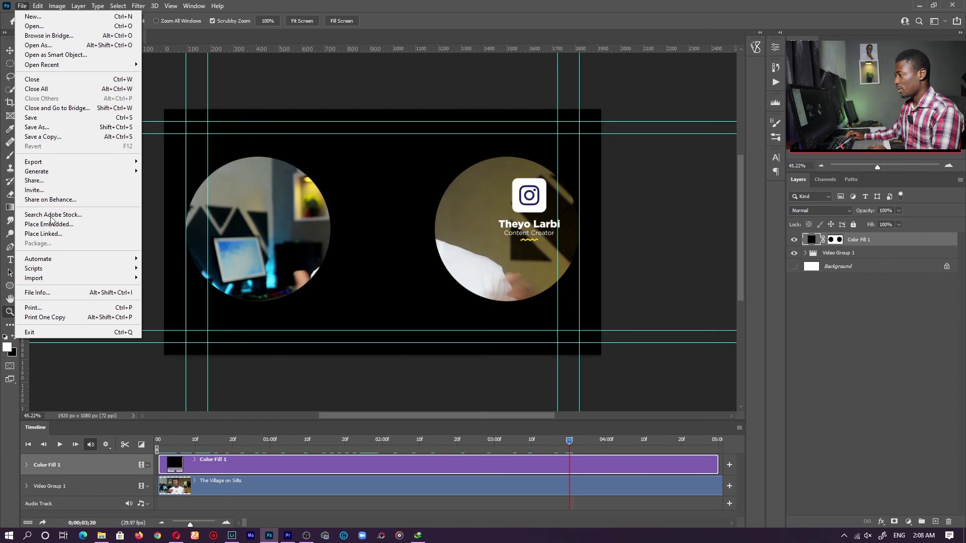
- Open Render Video for Untitled-1.mp4 in H.264 at 1920 x 1080, keeping the Documents folder
mouse_move(69, 166)
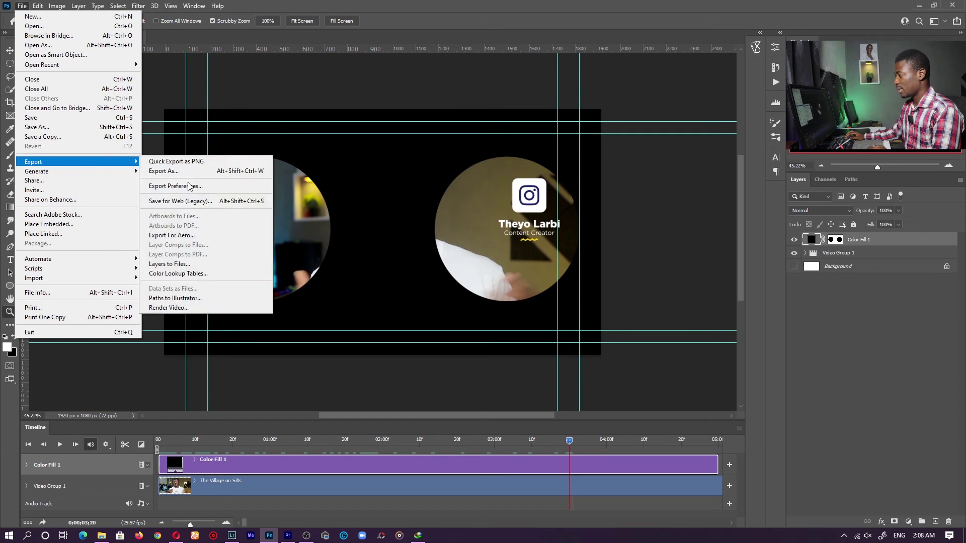
click(173, 308)
click(326, 134)
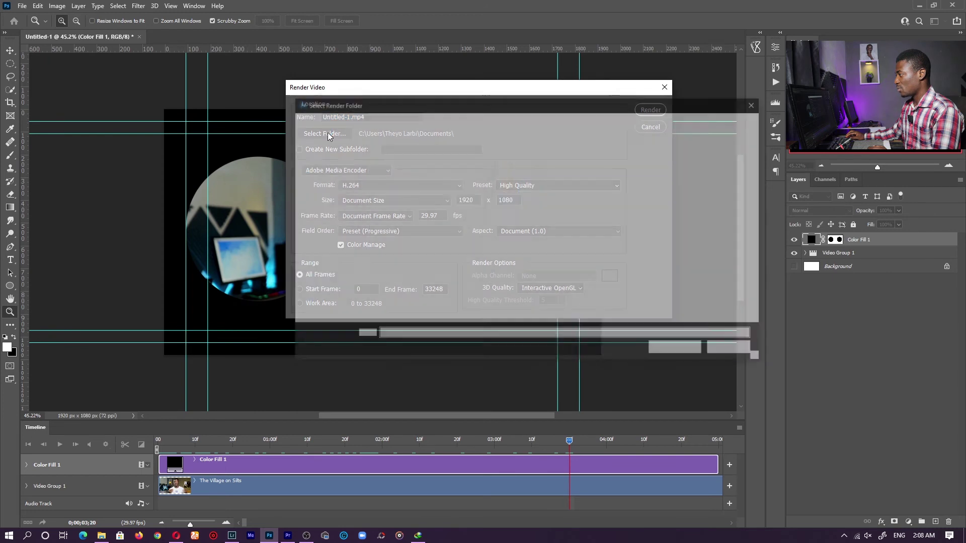
click(727, 347)
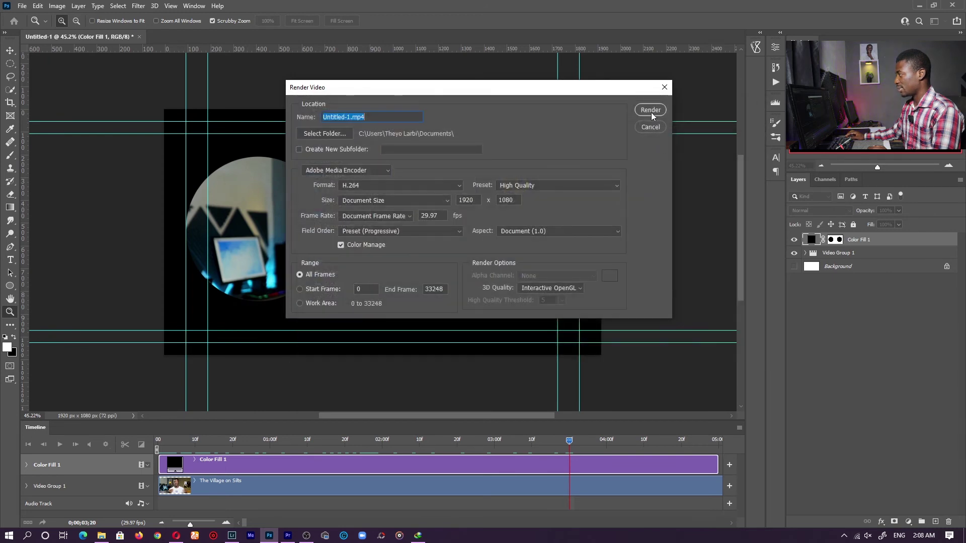